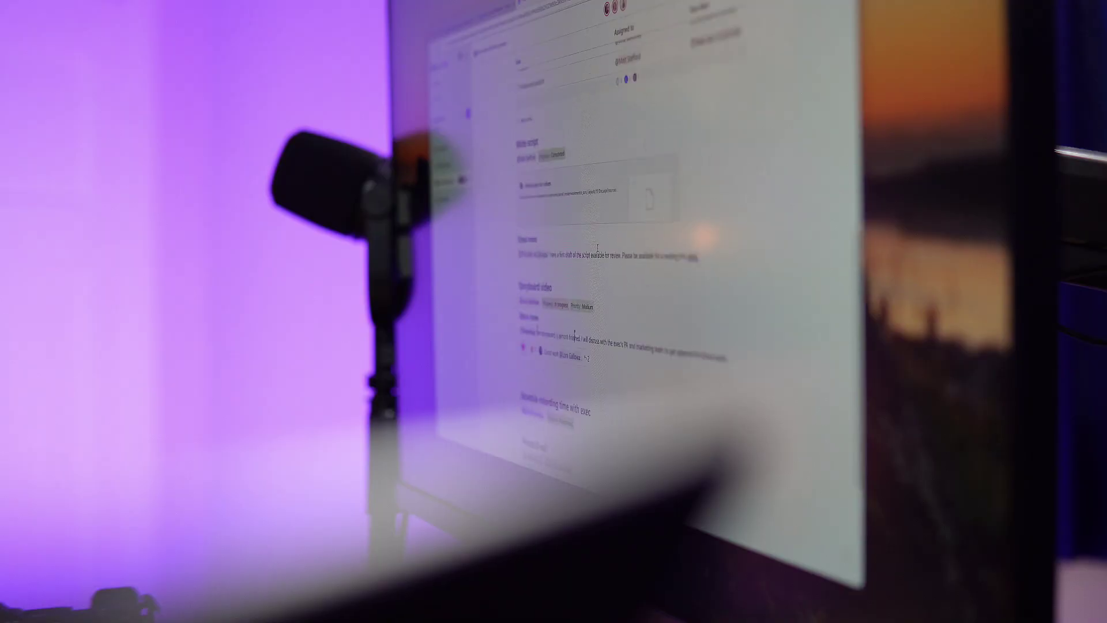
Go to loop.microsoft.com in Edge and sign in with your account.
scroll(598, 248, "up", 3)
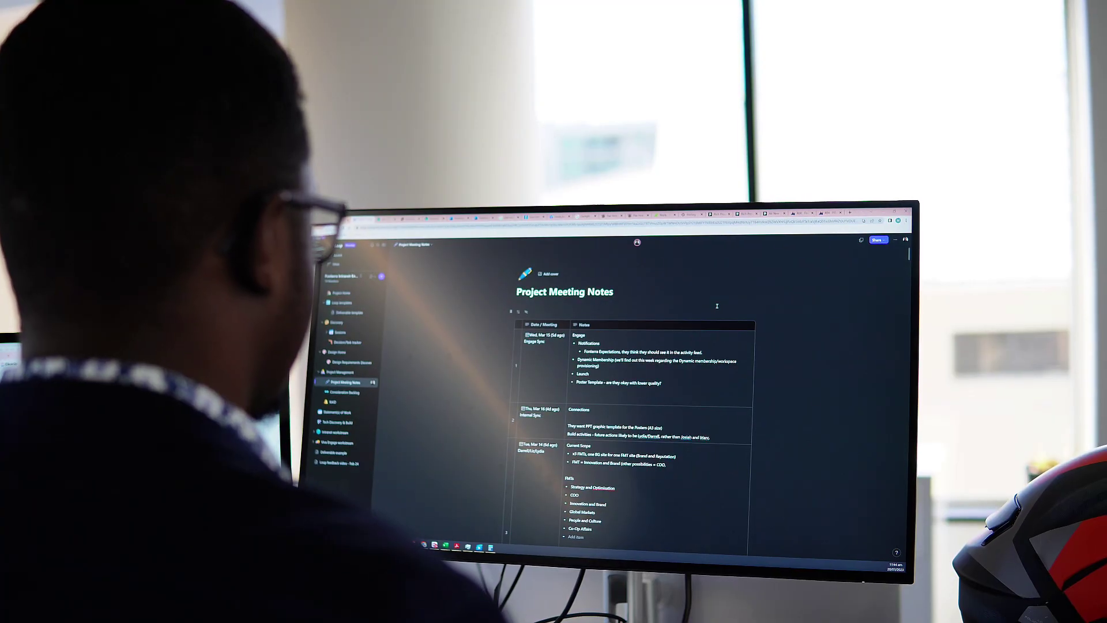
scroll(717, 306, "down", 5)
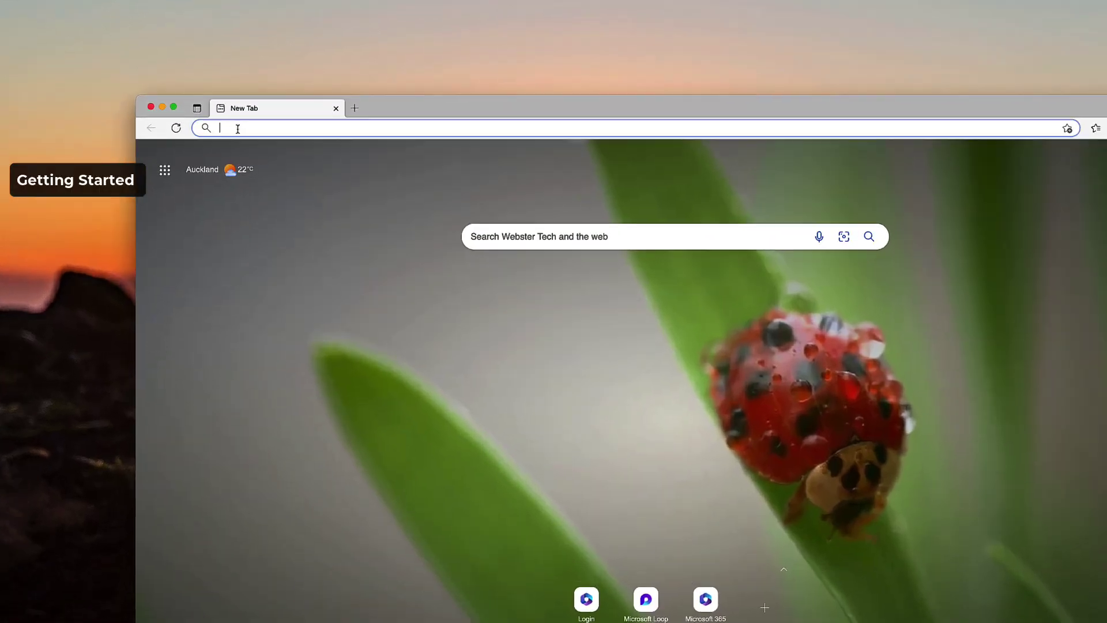
type("loop.microsoft.com")
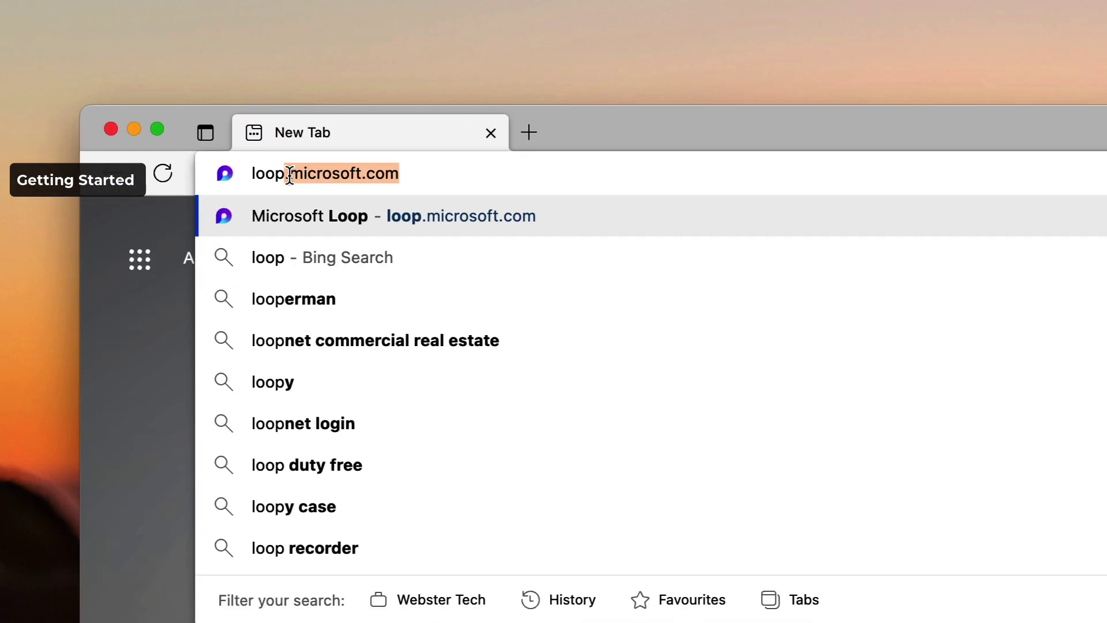
key("Right")
key("Return")
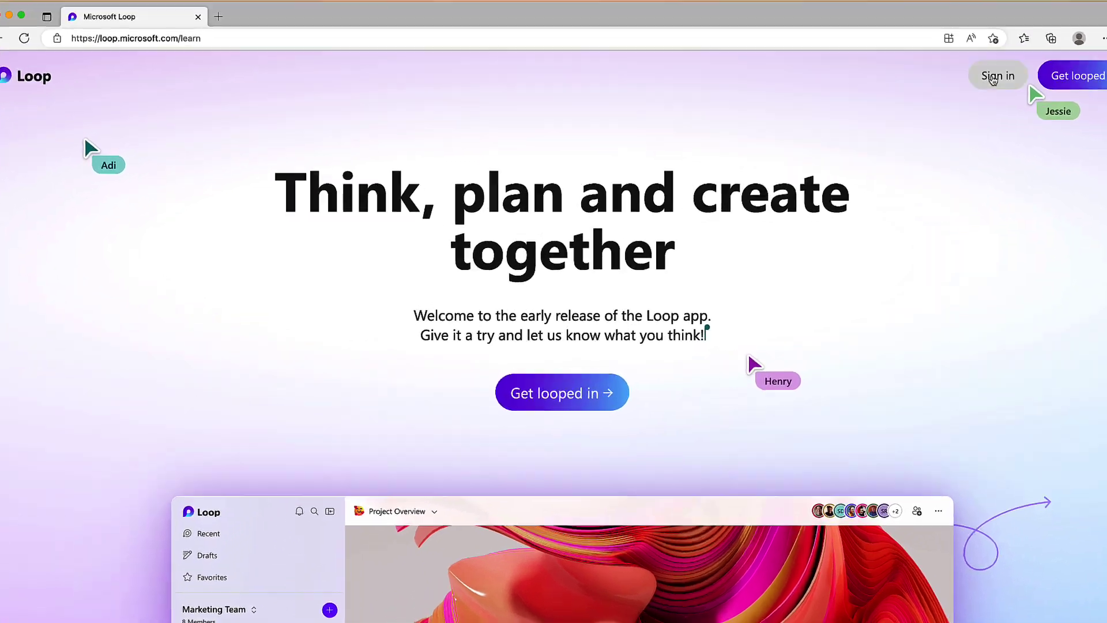
left_click(1103, 135)
left_click(636, 229)
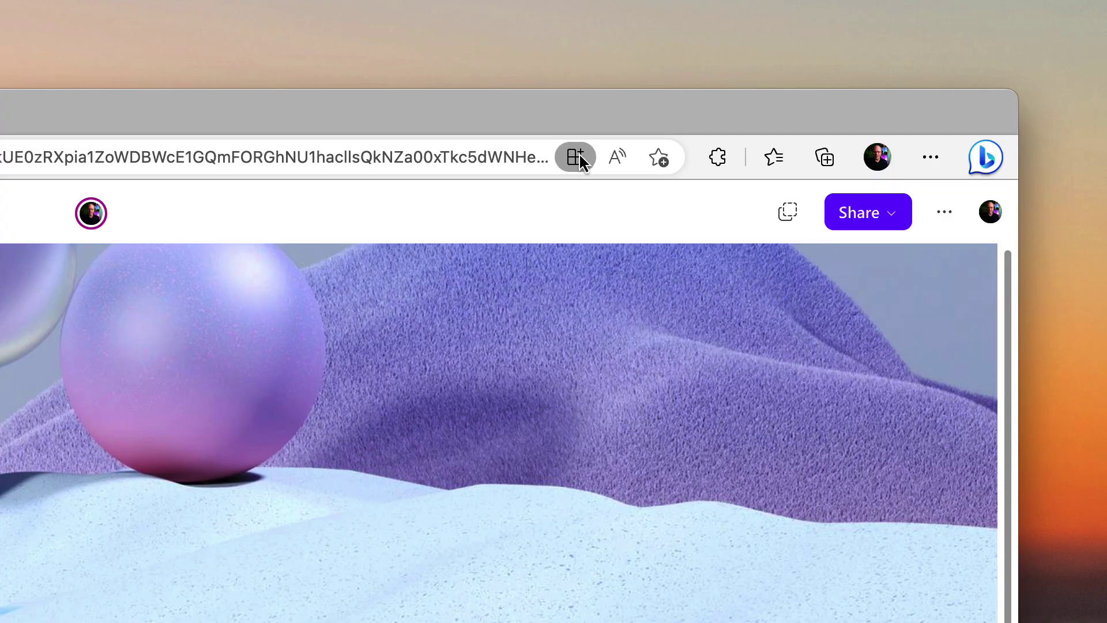
Install Loop as a standalone app and place its Dock icon between Edge and Outlook.
left_click(575, 155)
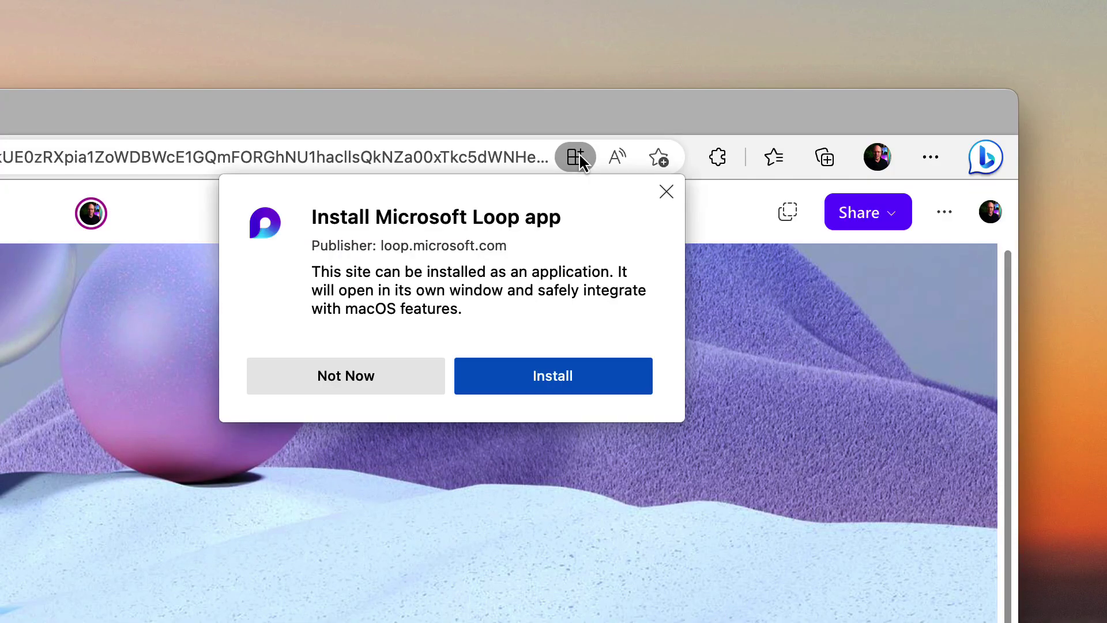
left_click(560, 385)
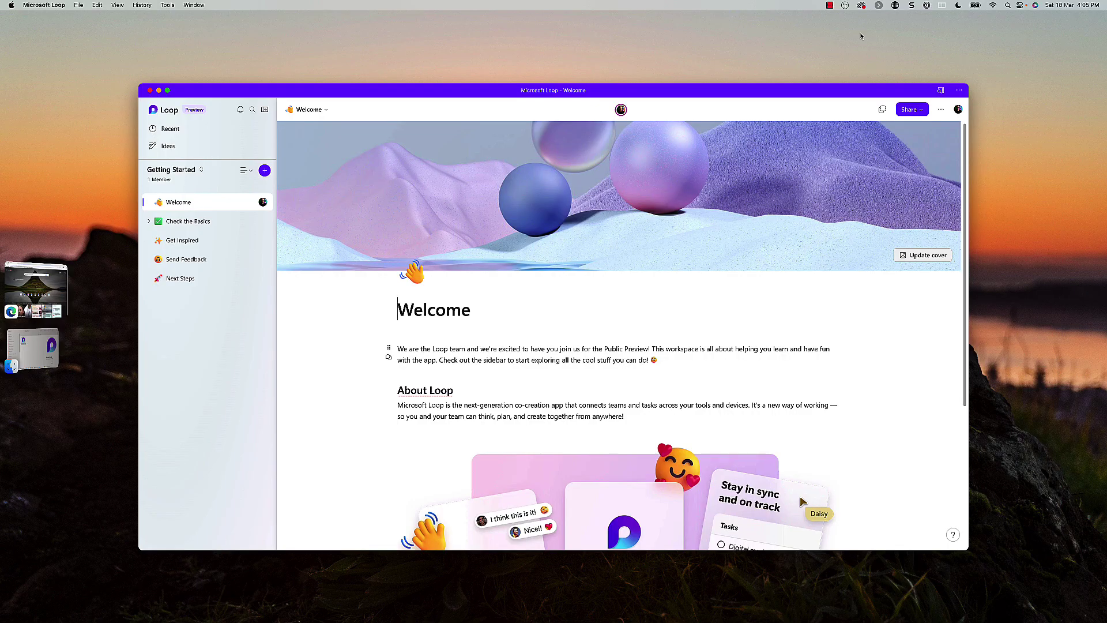
mouse_move(782, 616)
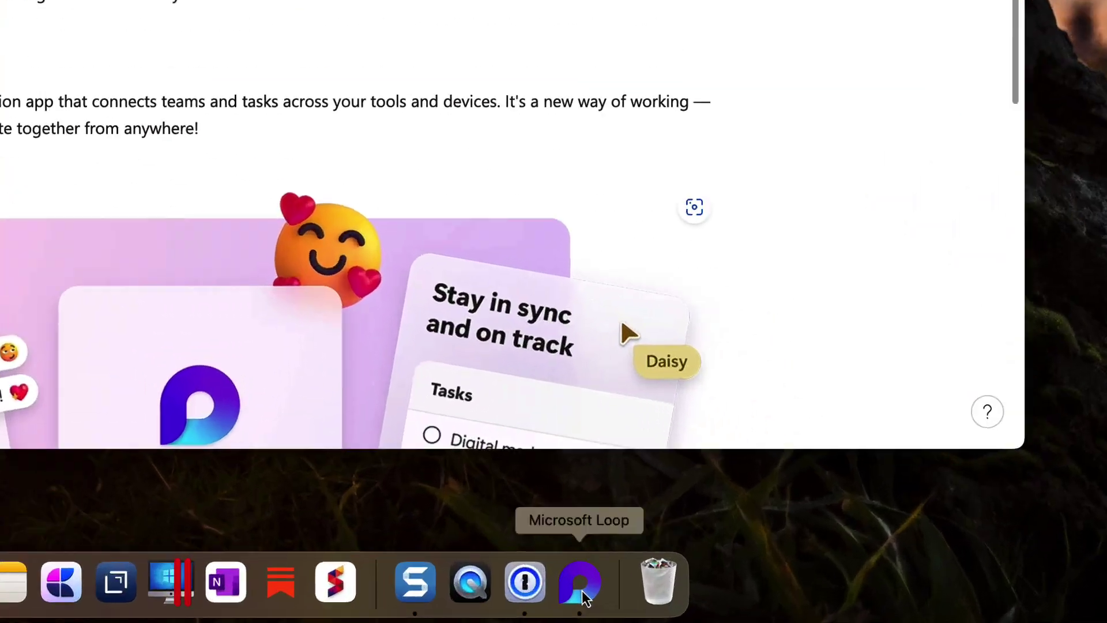
left_click_drag(783, 616, 661, 617)
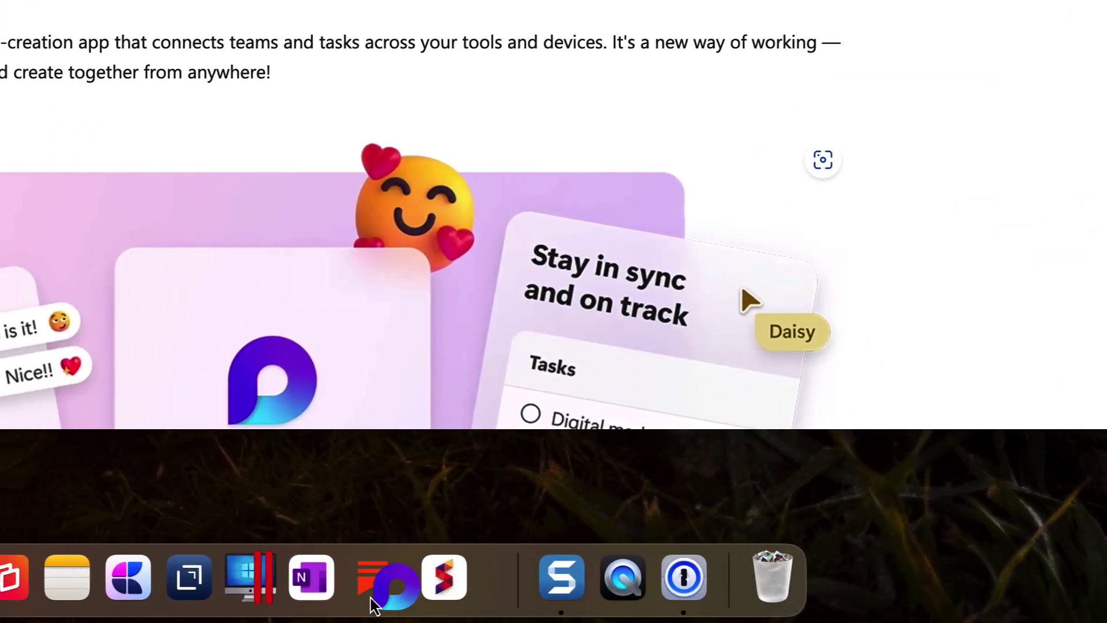
left_click_drag(373, 605, 595, 594)
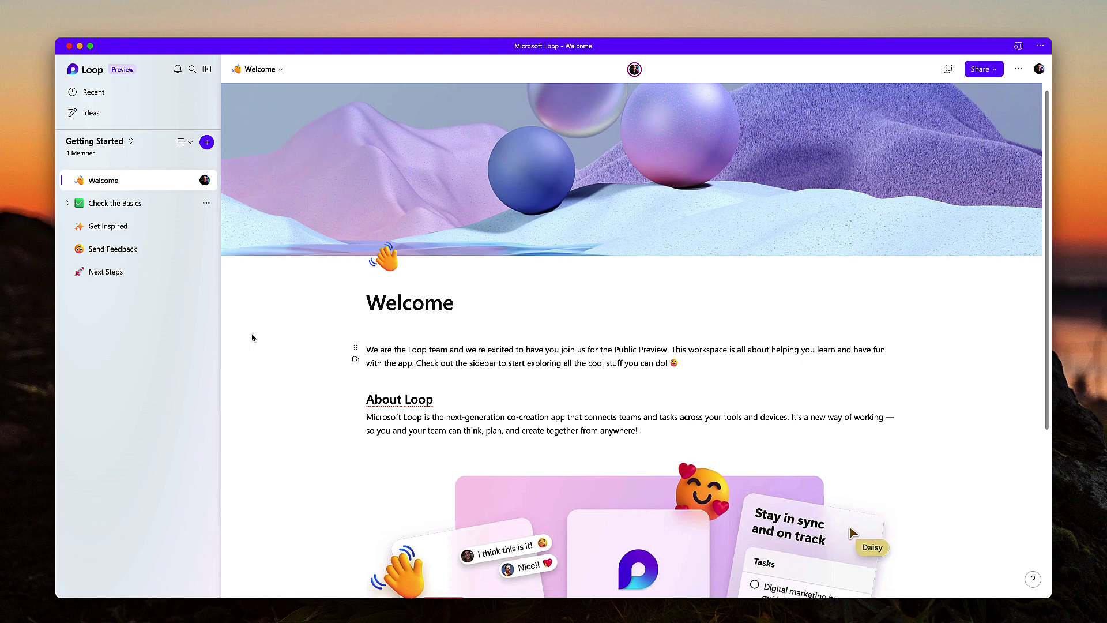
Expand Check the Basics to reveal its two subpages, then view the Next Steps page.
scroll(252, 331, "down", 4)
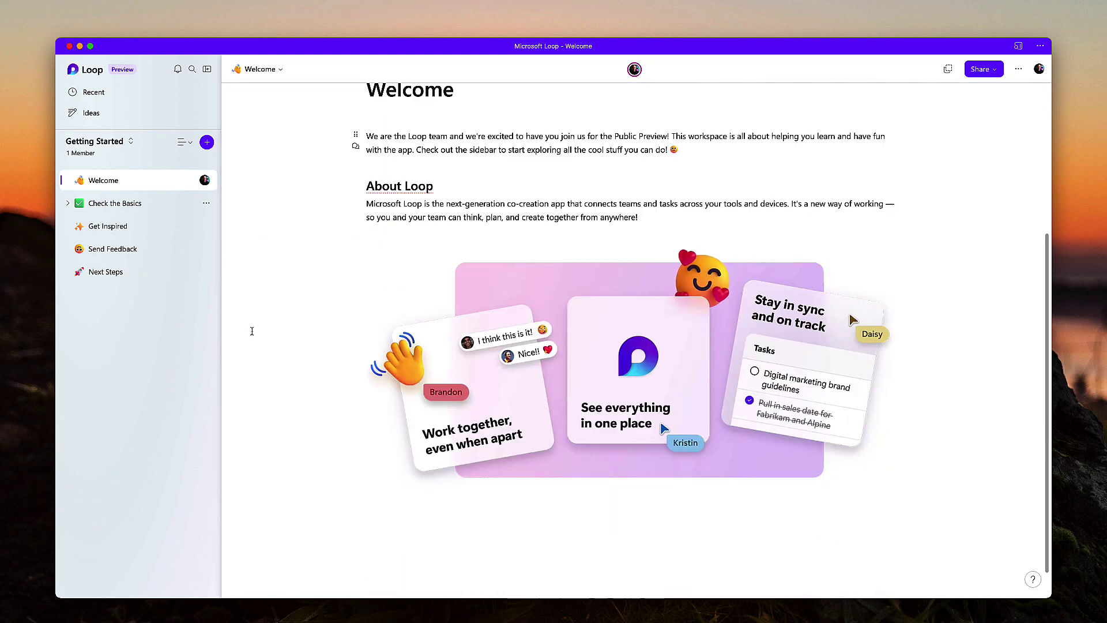
left_click(130, 206)
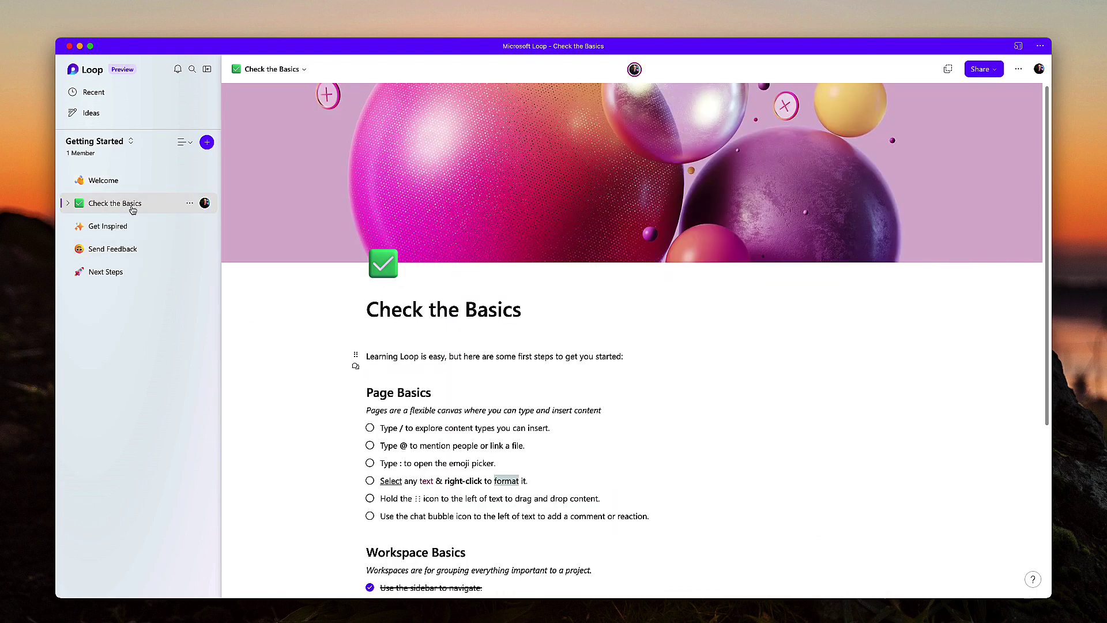
scroll(288, 323, "down", 2)
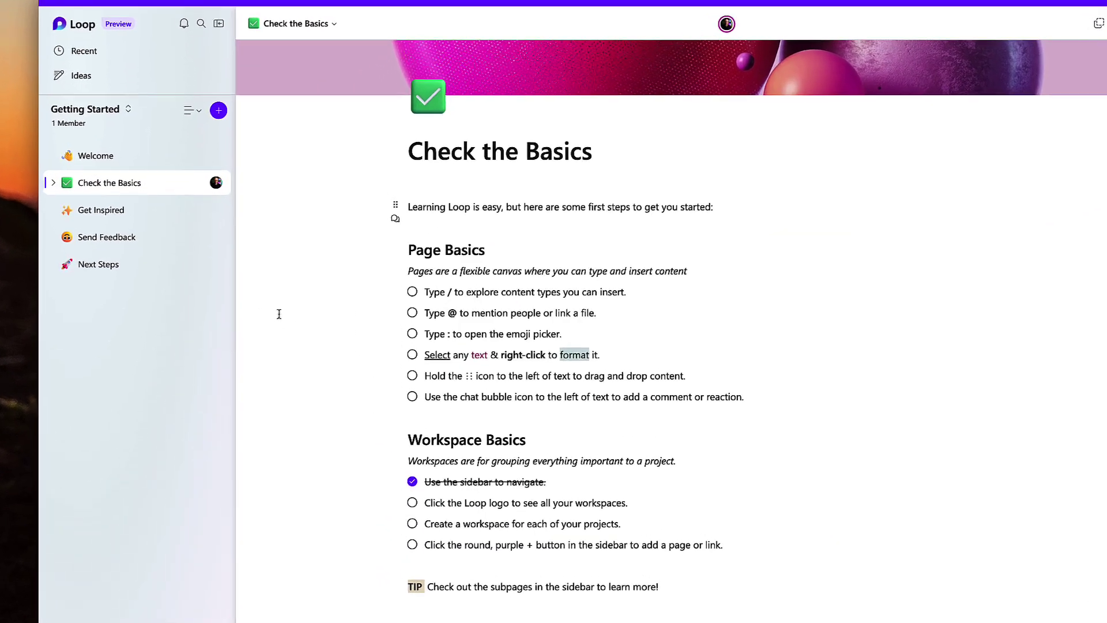
left_click(41, 168)
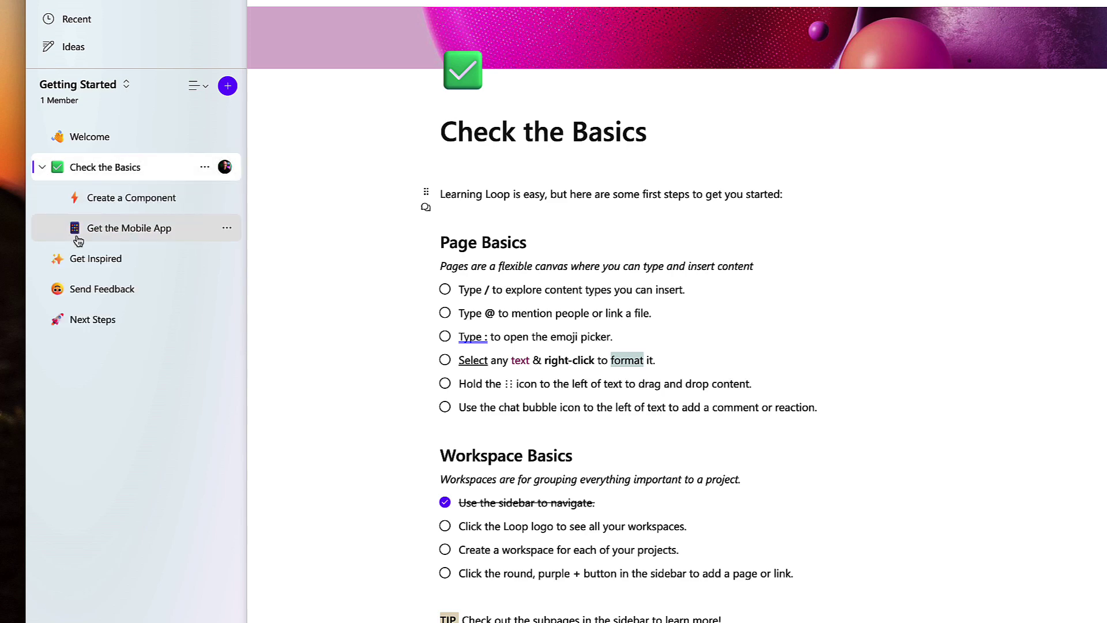
left_click(97, 319)
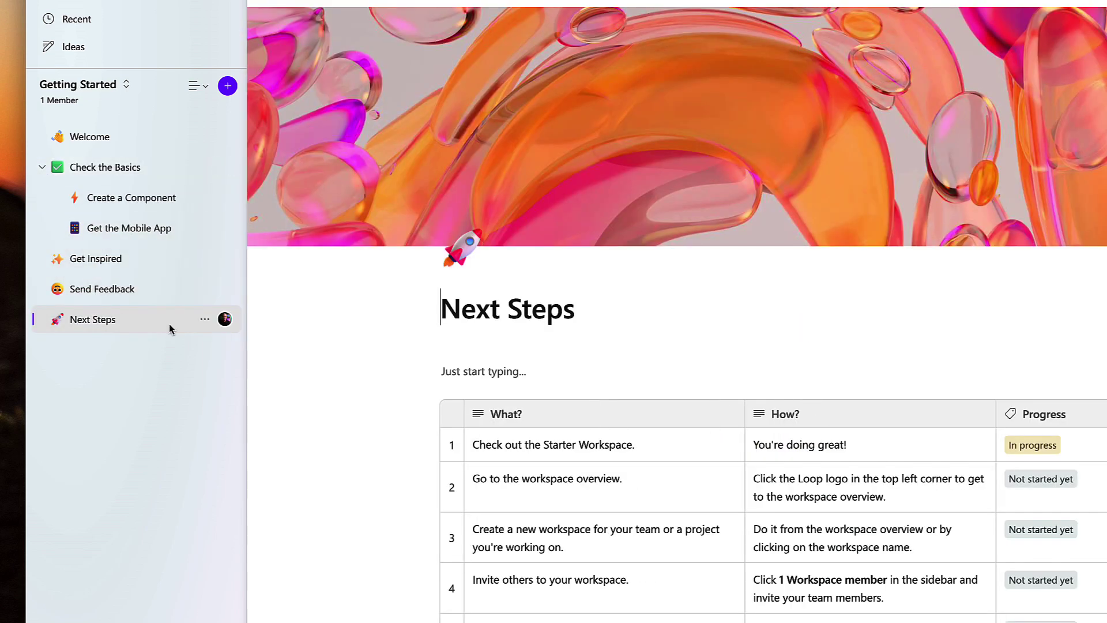
scroll(293, 346, "down", 1)
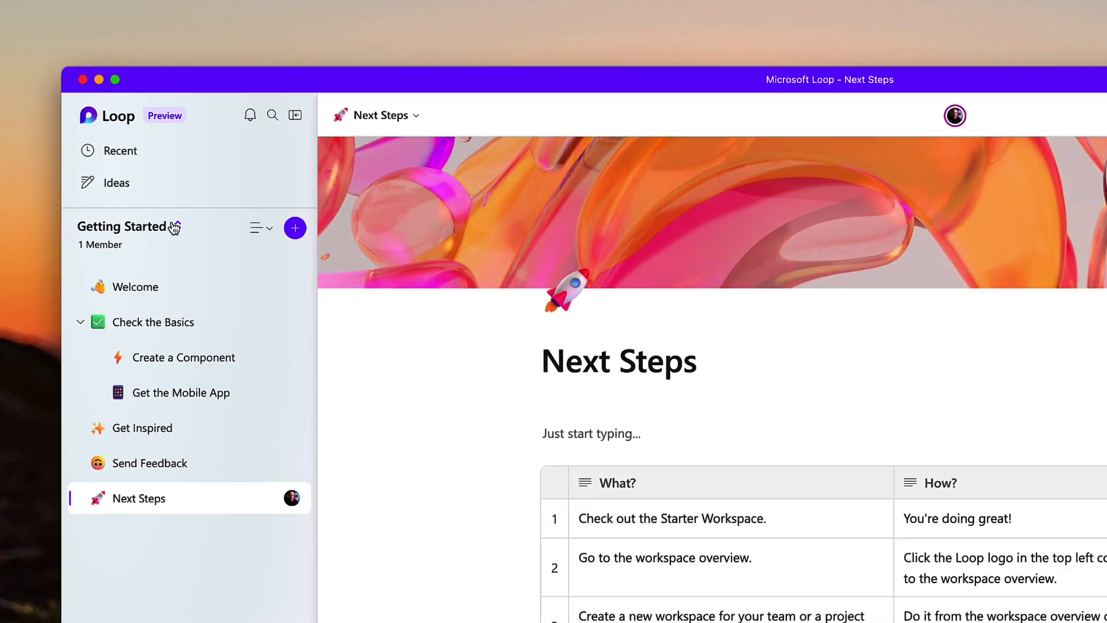
left_click(150, 149)
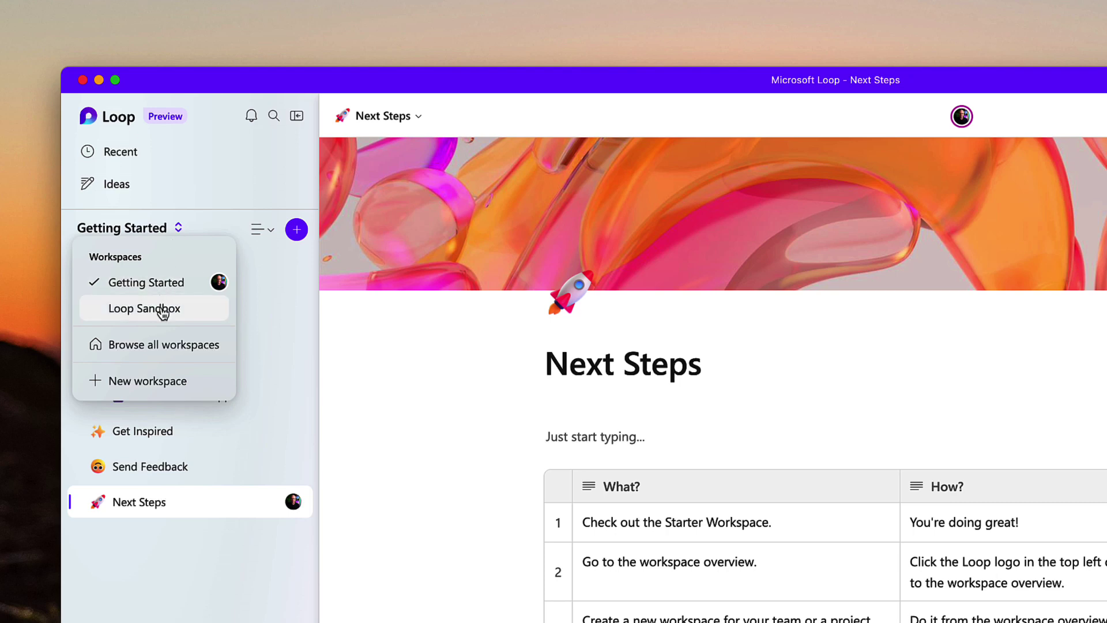
left_click(119, 117)
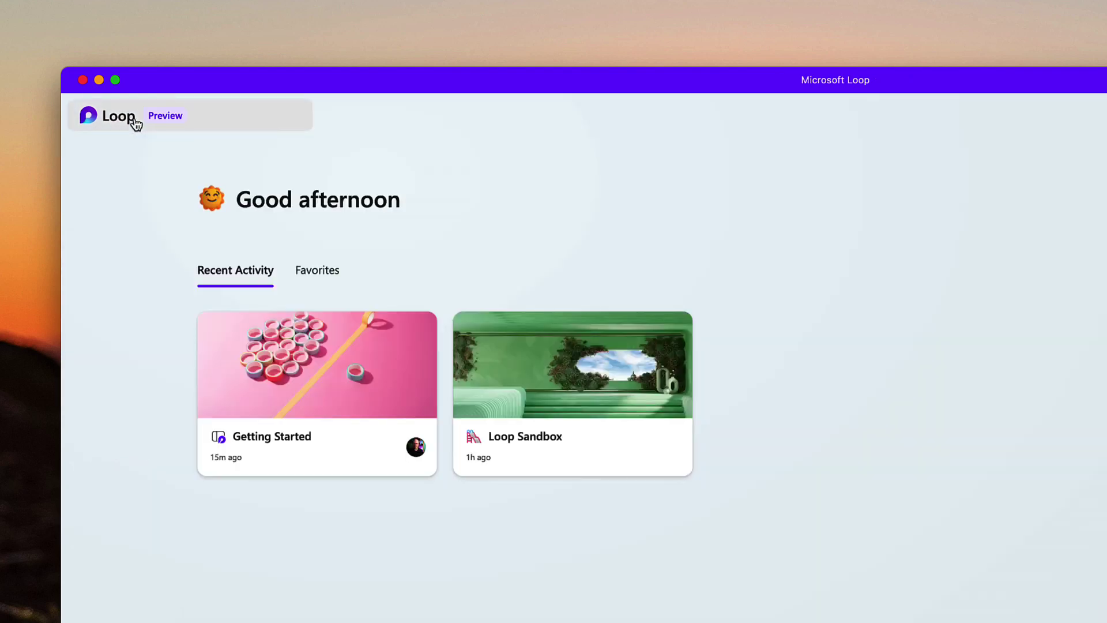
left_click(313, 375)
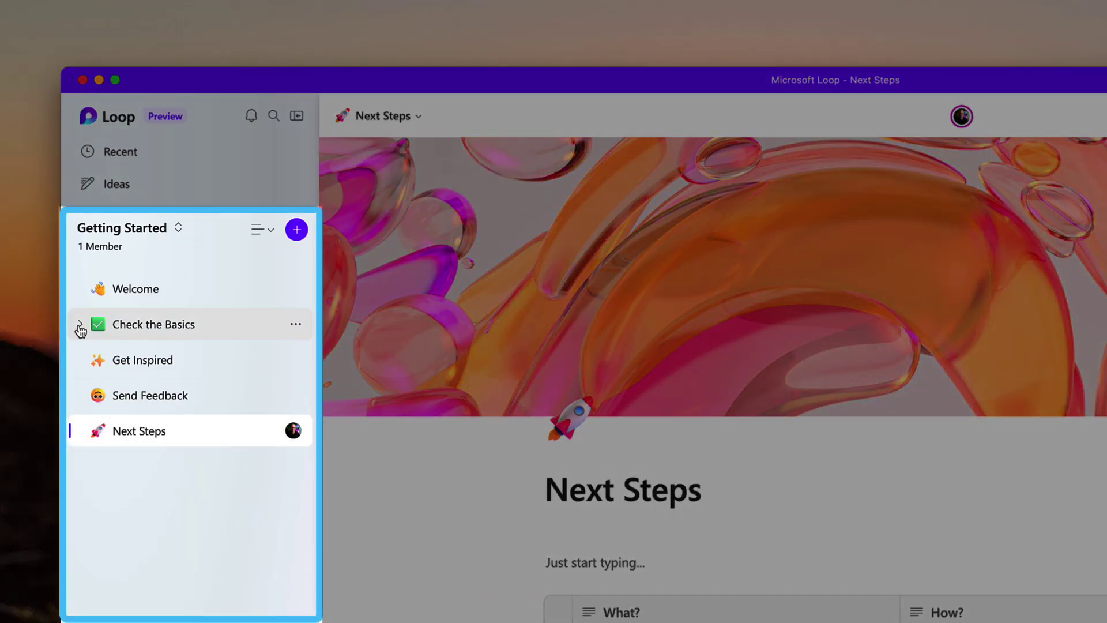
left_click(81, 325)
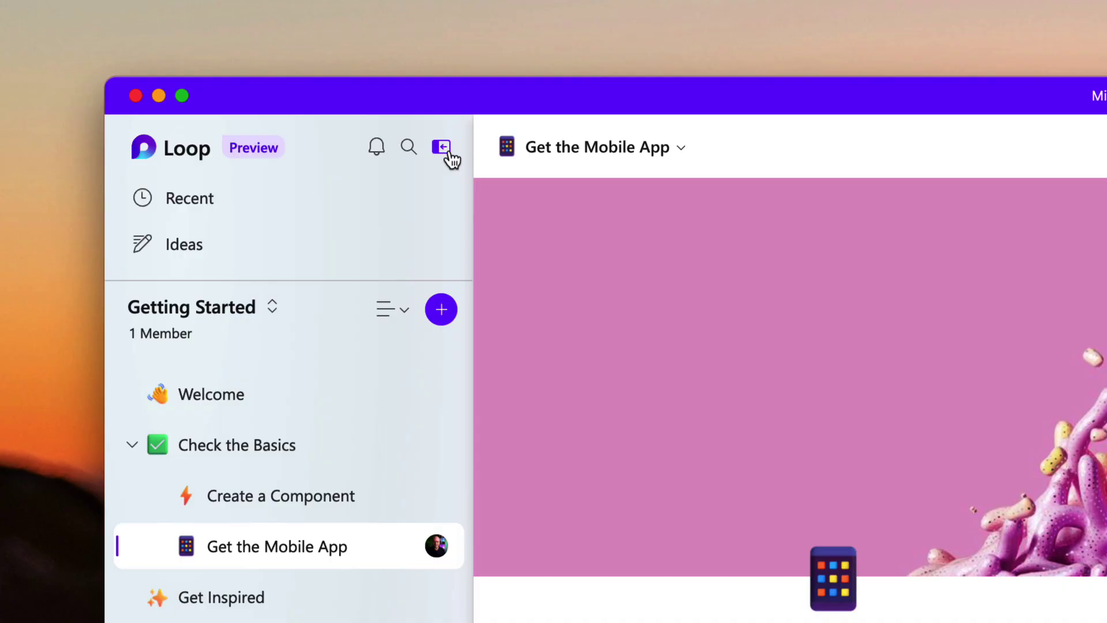
Collapse the Loop sidebar.
left_click(448, 153)
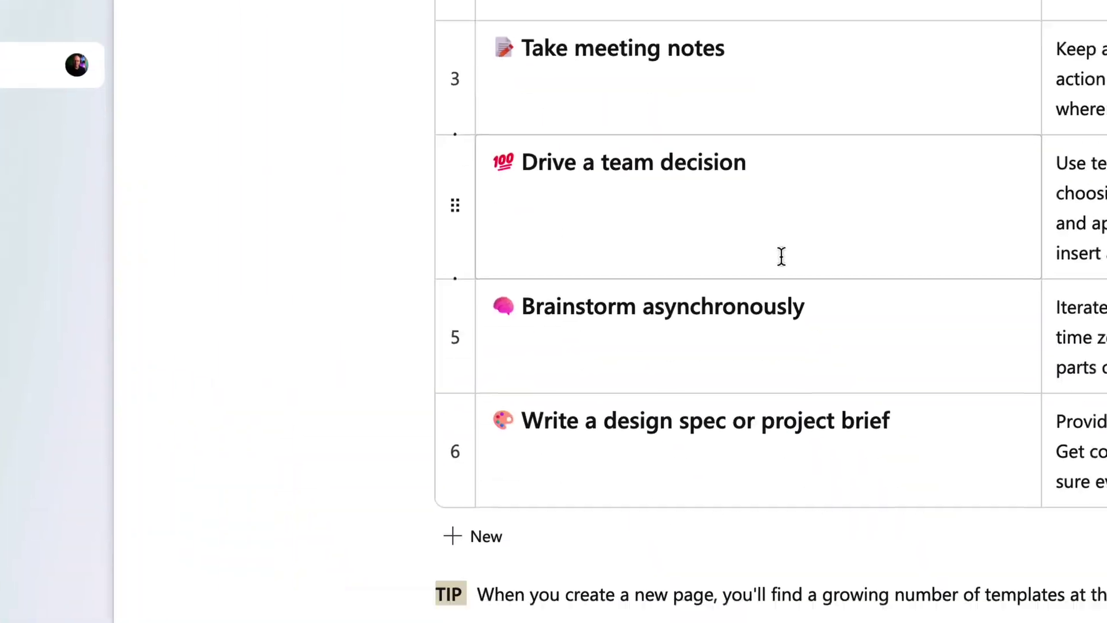
Browse the / insert menu, then bring up the Workspaces dropdown from the workspace name.
type("/")
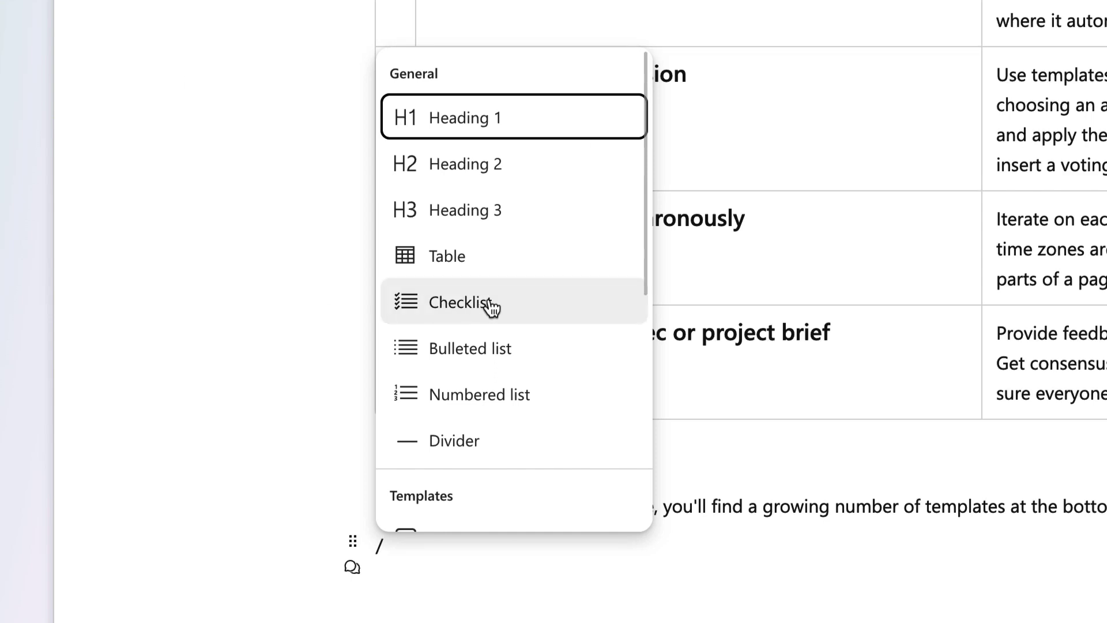
scroll(521, 314, "down", 5)
scroll(580, 321, "down", 3)
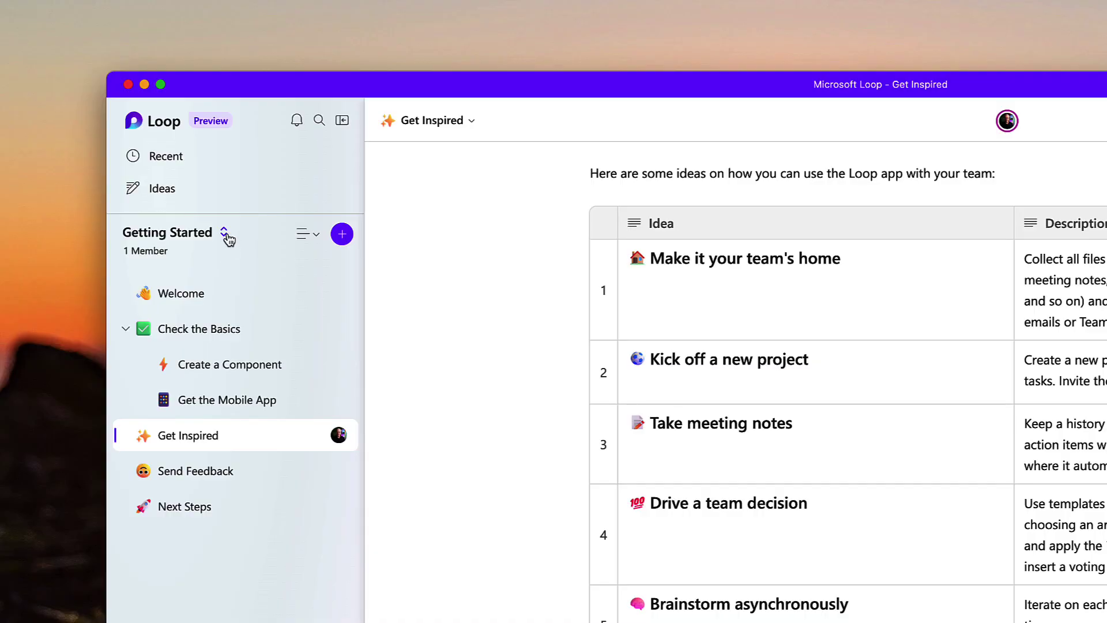
left_click(225, 234)
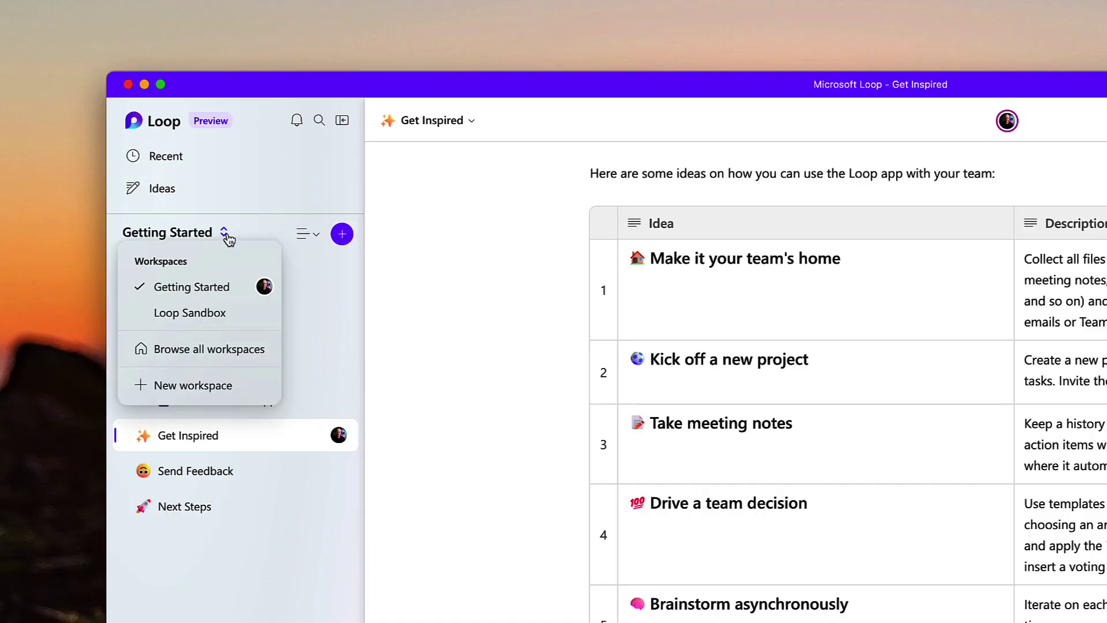
Start a new workspace with the shell emoji icon and a blue landscape cover.
left_click(205, 391)
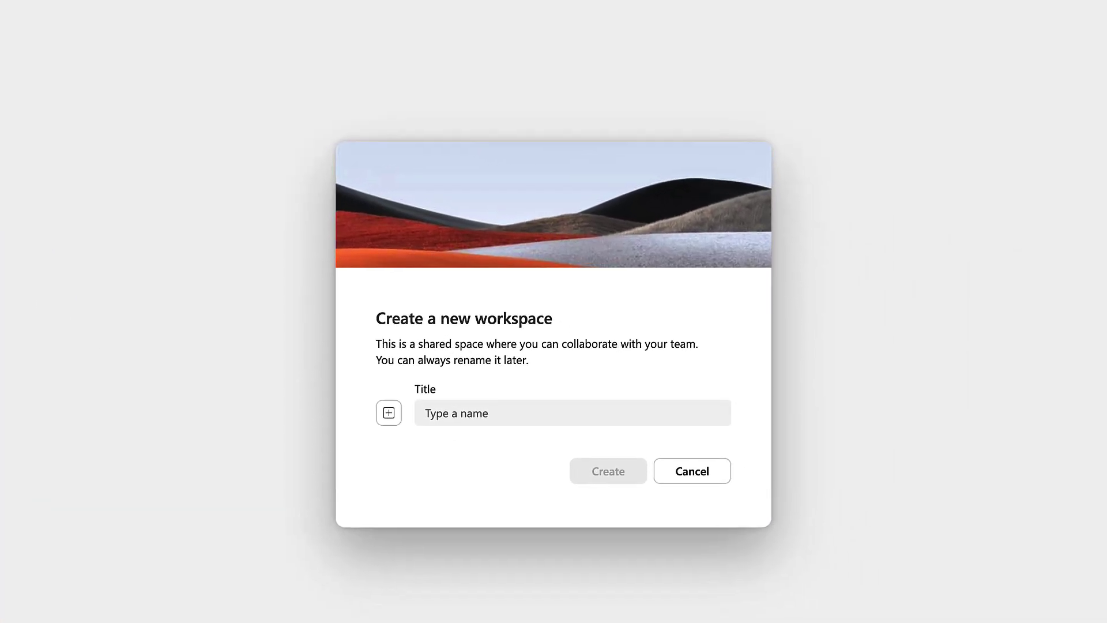
left_click(388, 424)
type("spiral")
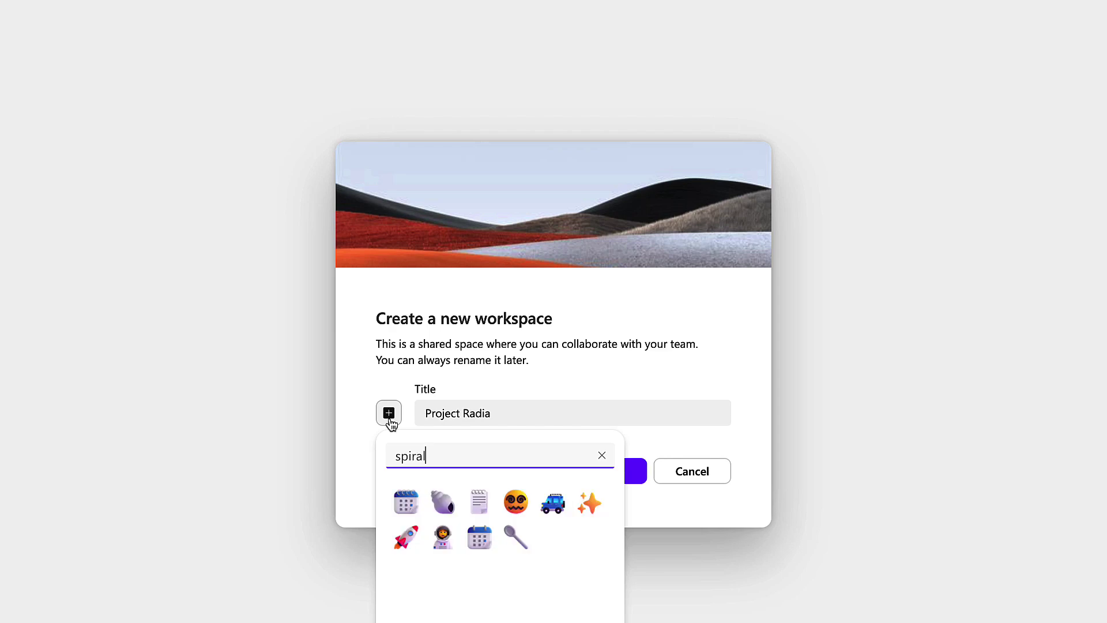
left_click(442, 501)
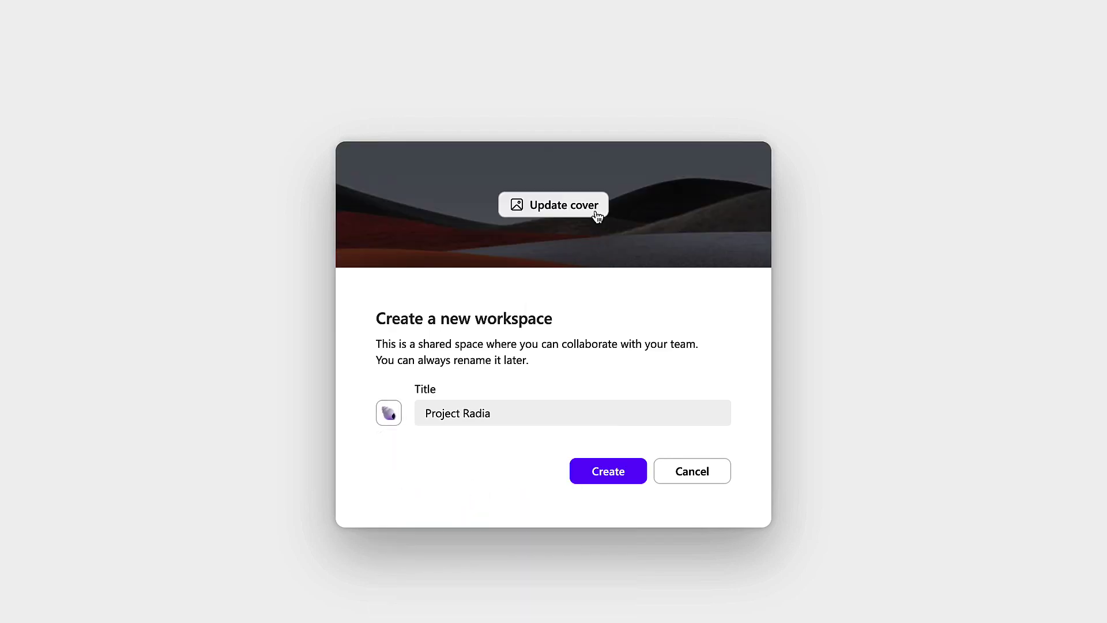
left_click(594, 211)
left_click(726, 391)
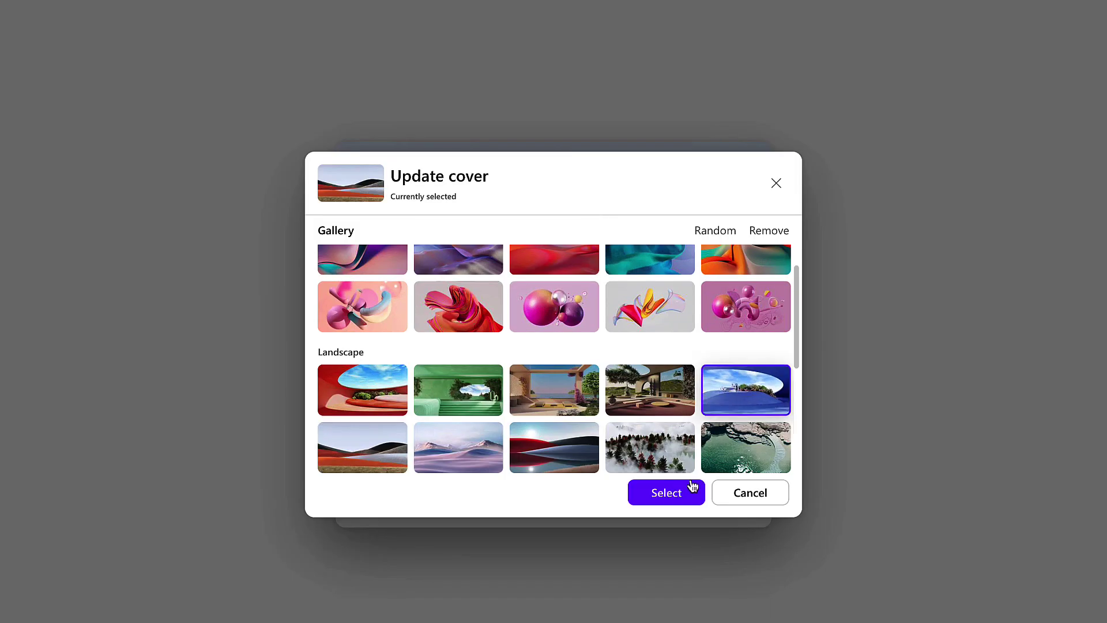
left_click(668, 494)
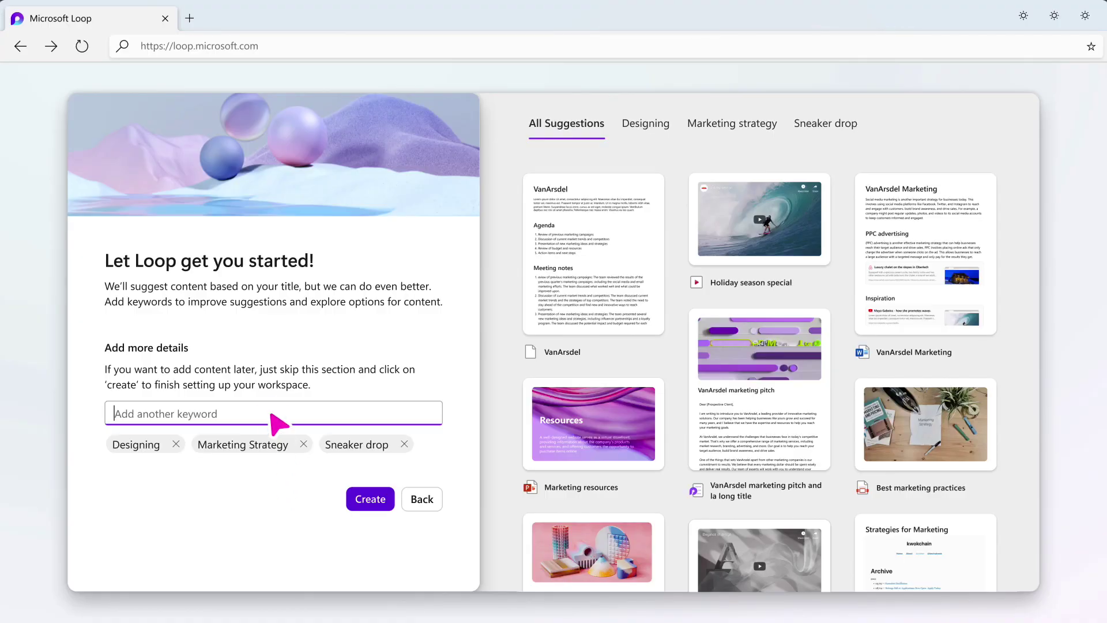
Search 'Sneaker drop', include both VanArsdel marketing suggestions, and create the workspace.
type("Sneaker drop")
left_click(764, 383)
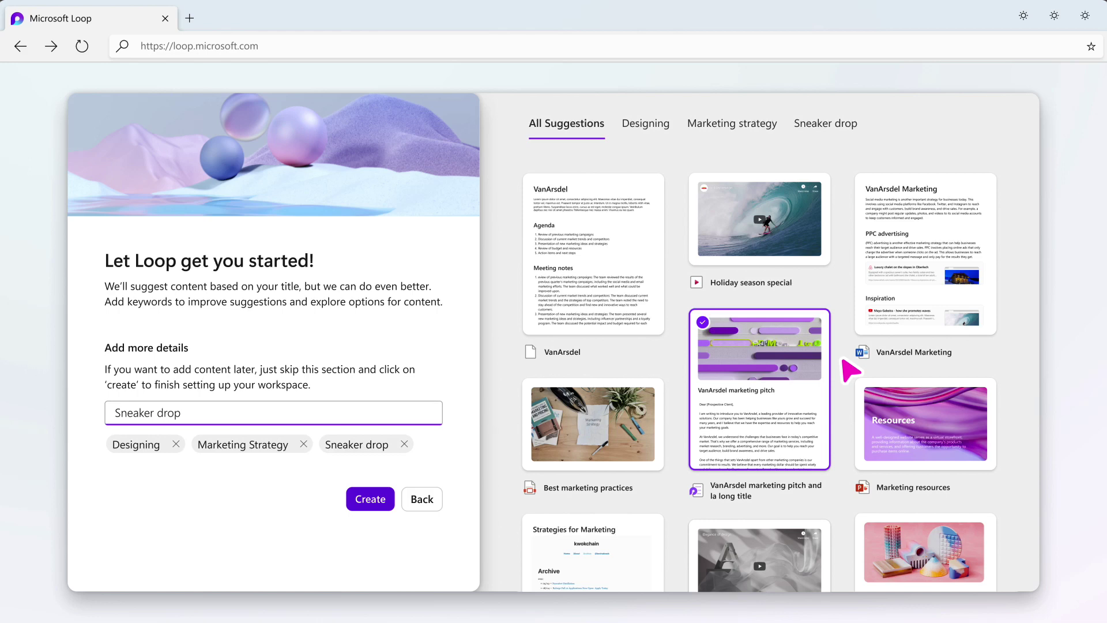
left_click(931, 248)
left_click(385, 503)
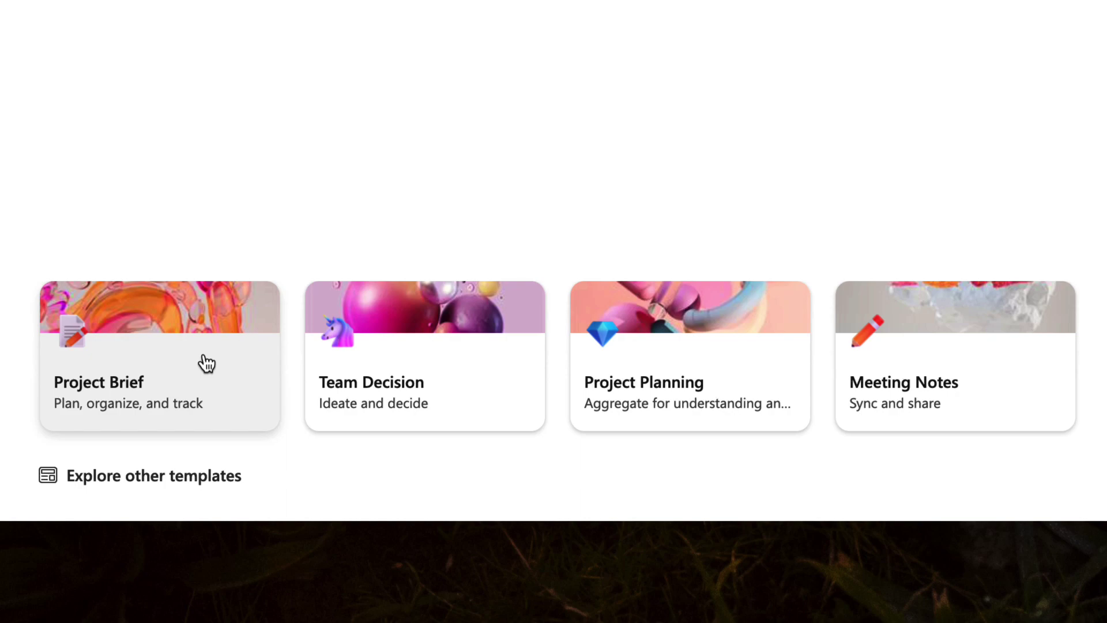
Restore the Project Brief template content and browse the other available templates.
left_click(207, 364)
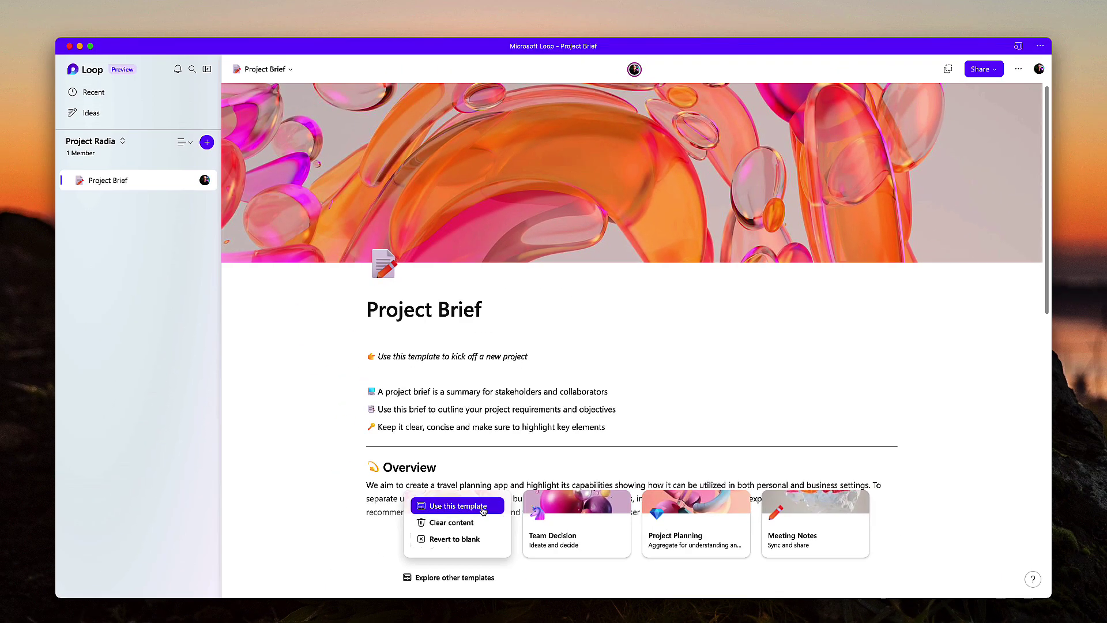
scroll(730, 388, "down", 12)
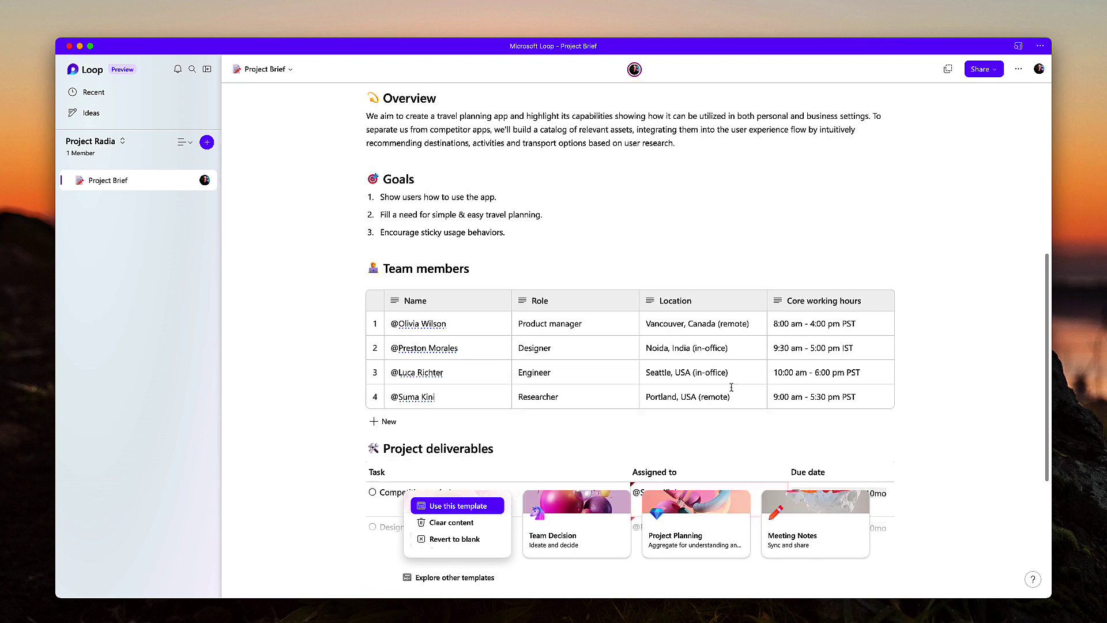
scroll(731, 387, "up", 12)
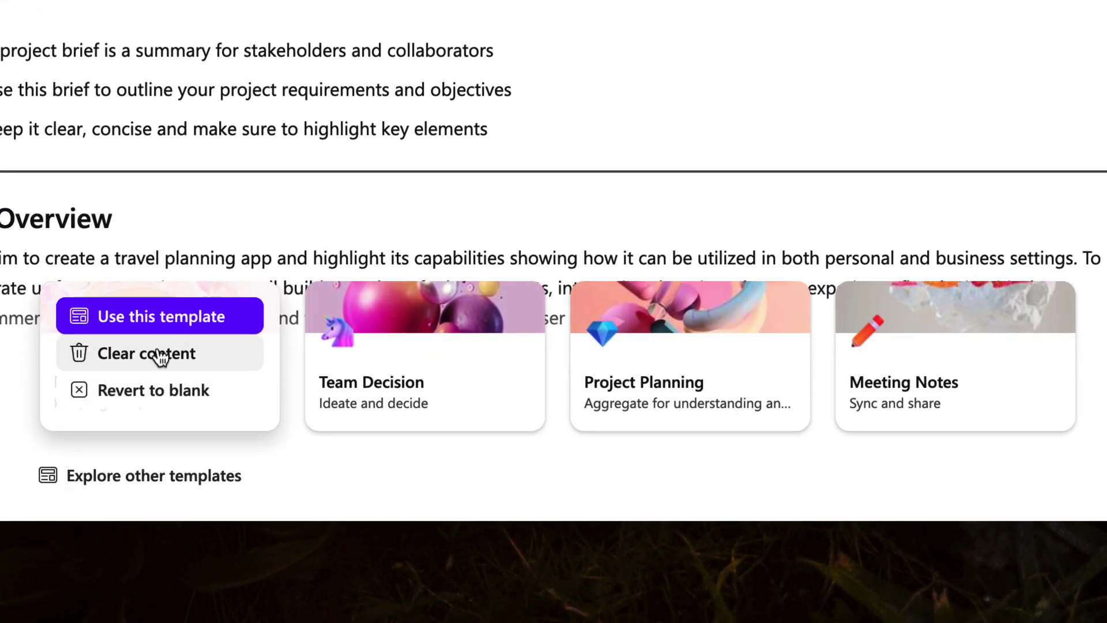
left_click(160, 354)
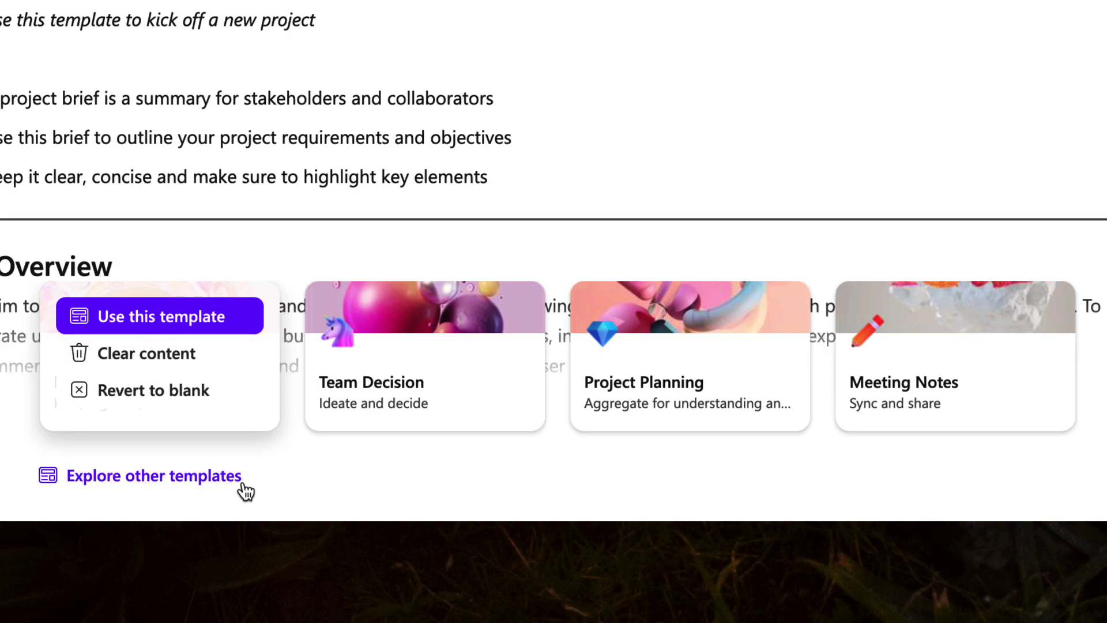
left_click(216, 478)
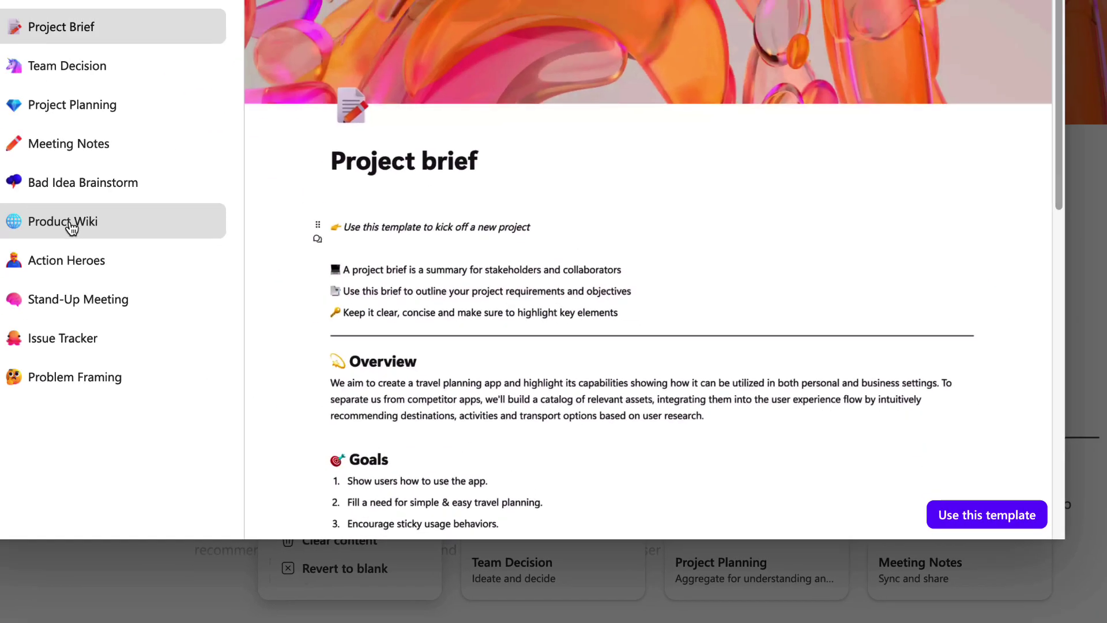
Preview the Product Wiki template in the Template Gallery.
left_click(150, 306)
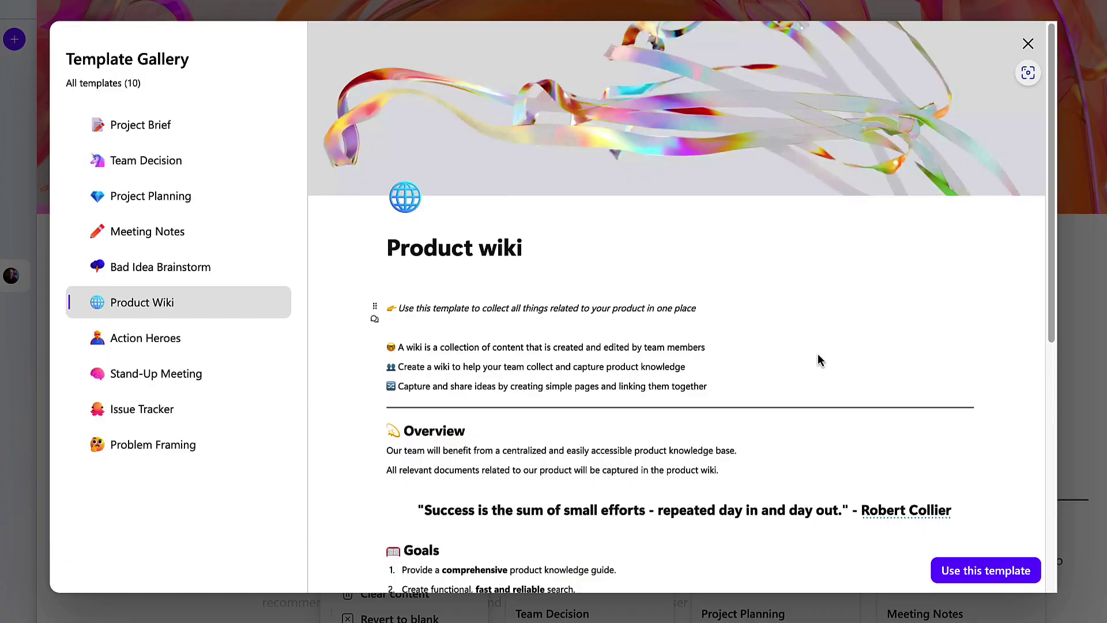
scroll(853, 343, "down", 2)
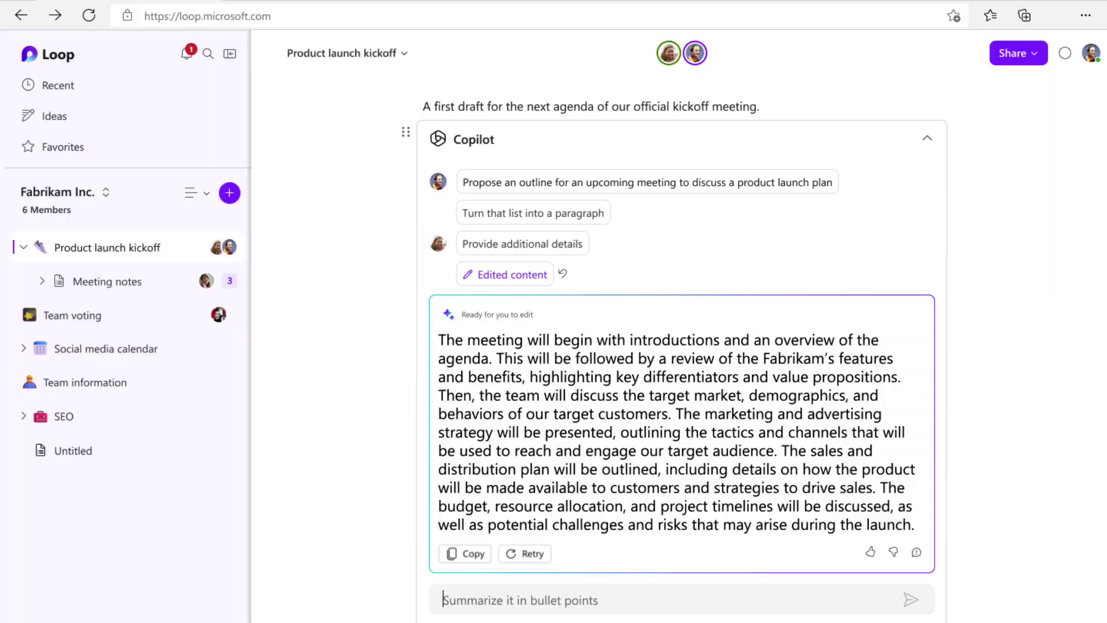
Ask Copilot to 'Turn it into an agenda', then start adding a new page.
type("Turn it into an agenda")
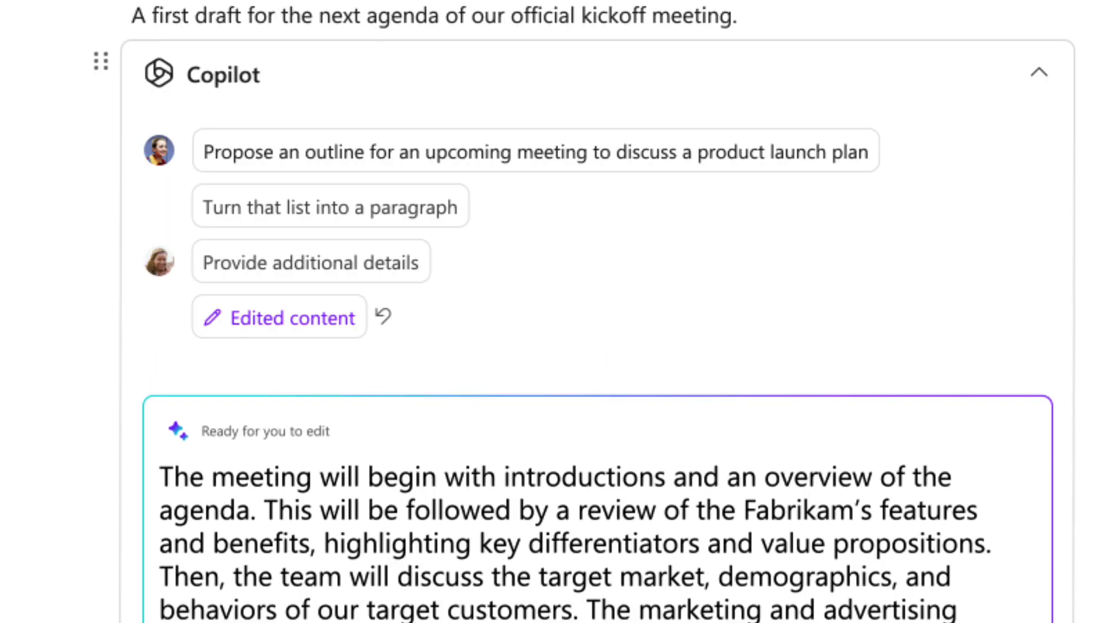
key("Return")
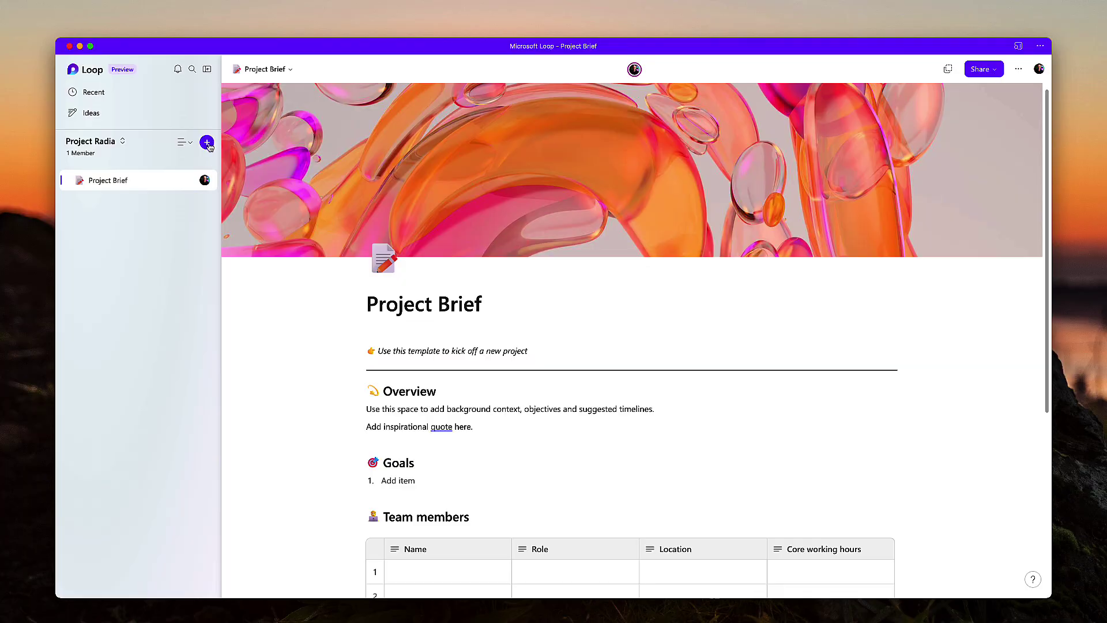
left_click(208, 144)
Create a new page filled with the Meeting Notes template.
left_click(238, 163)
left_click(816, 522)
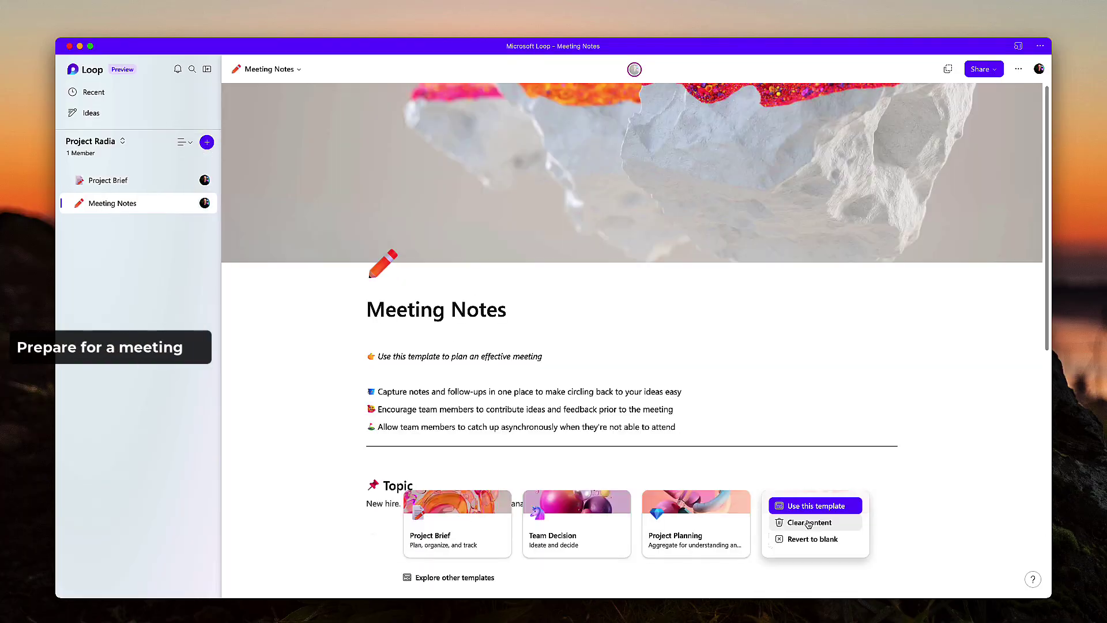
left_click(817, 506)
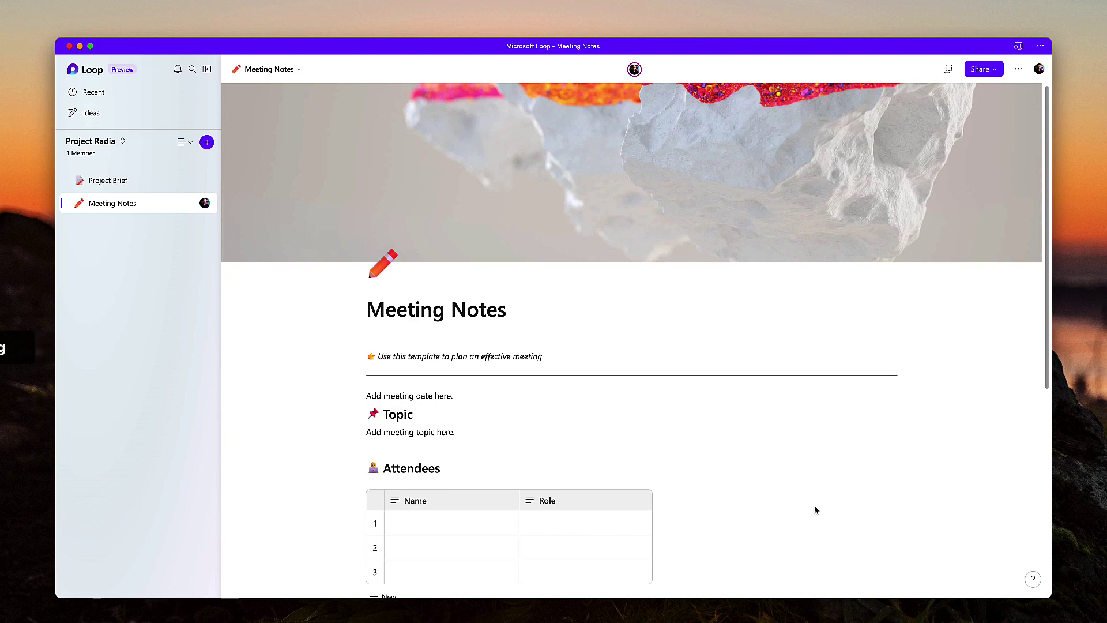
left_click(449, 431)
type("Discuss Pr")
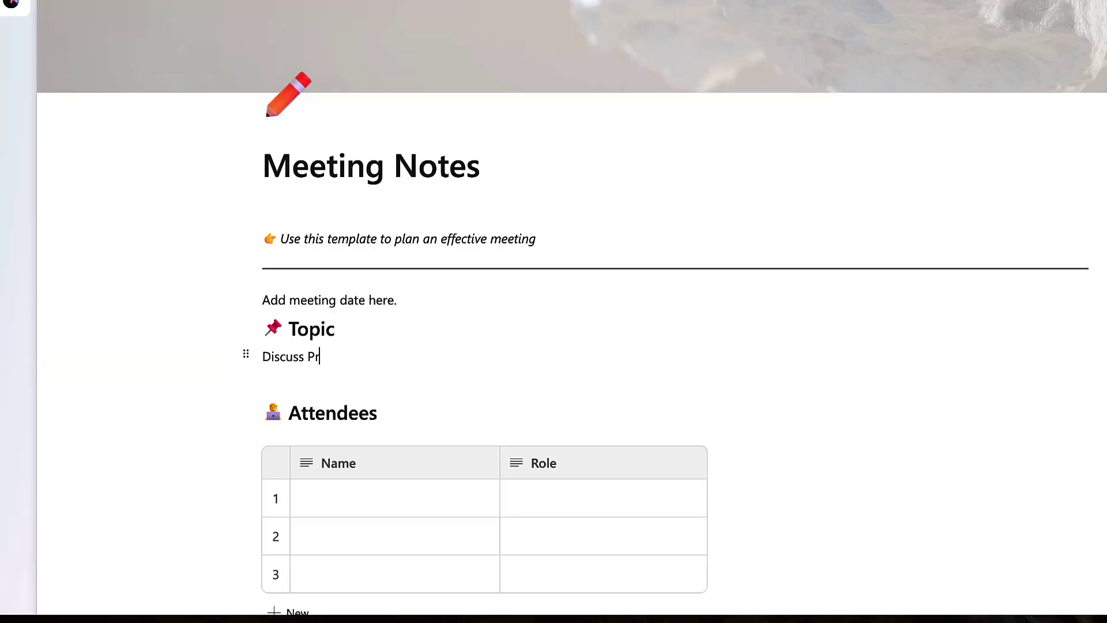
type("oject Radia")
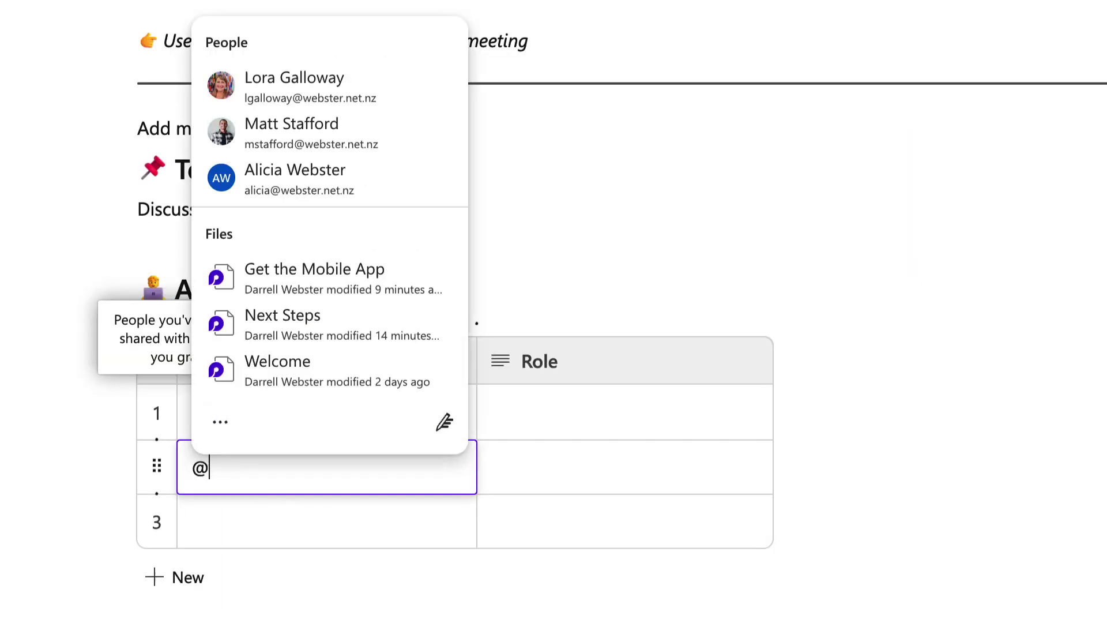
type("matt")
left_click(321, 173)
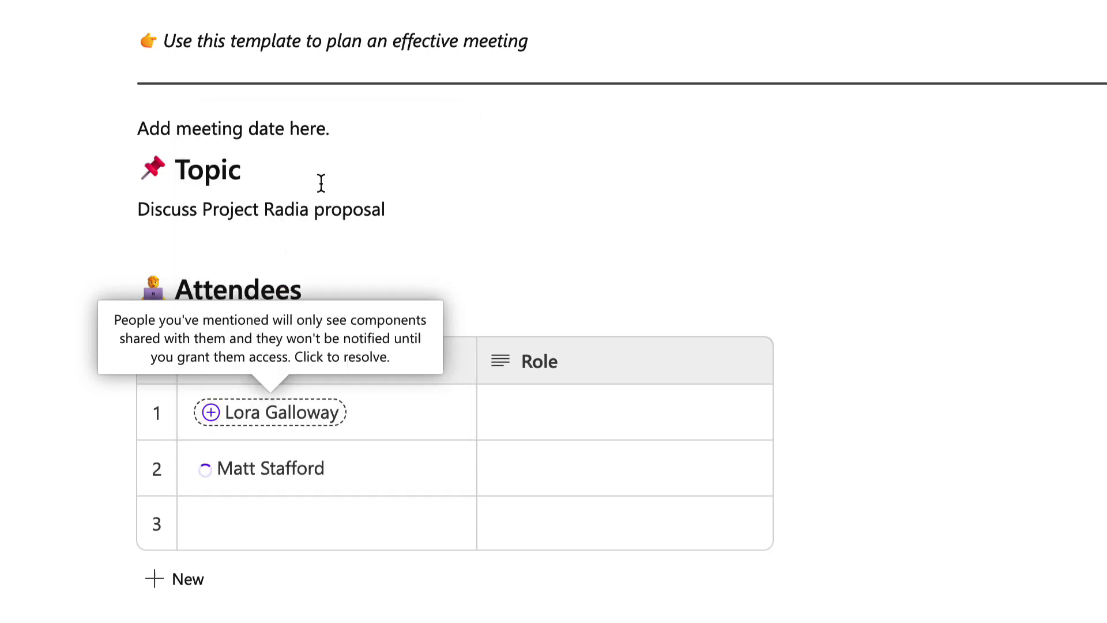
type("iscuss proposal options, 15min")
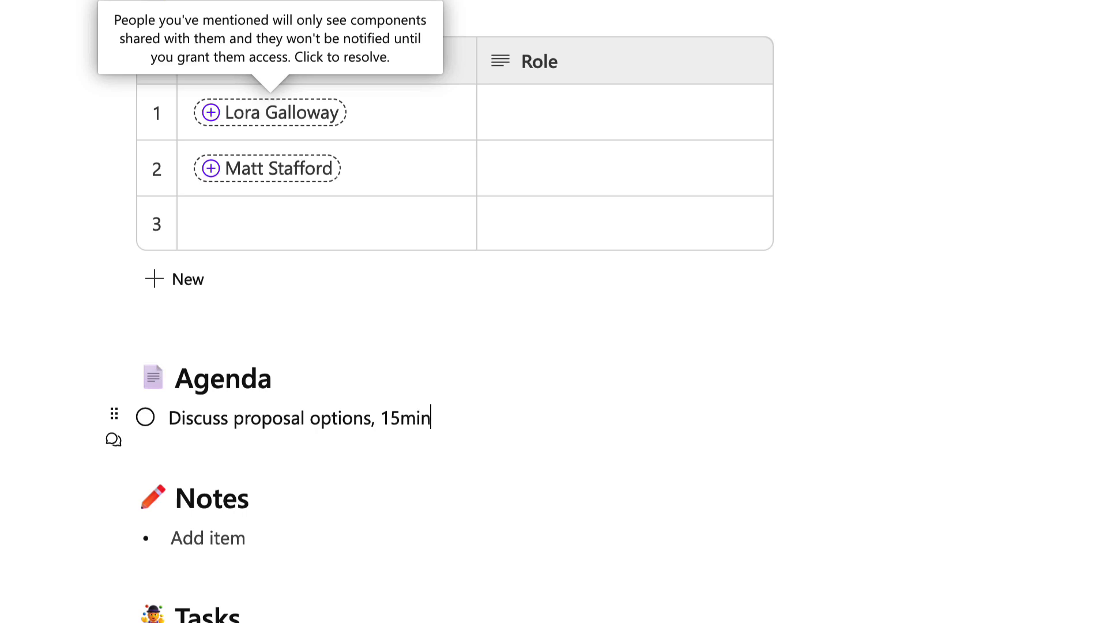
type("@lora")
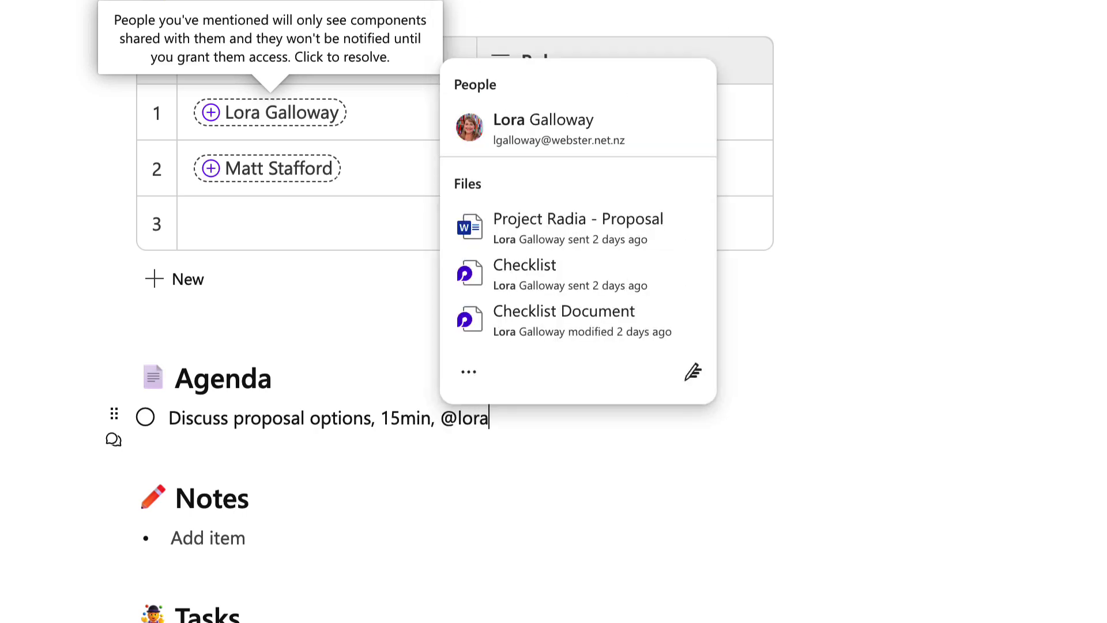
key("Return")
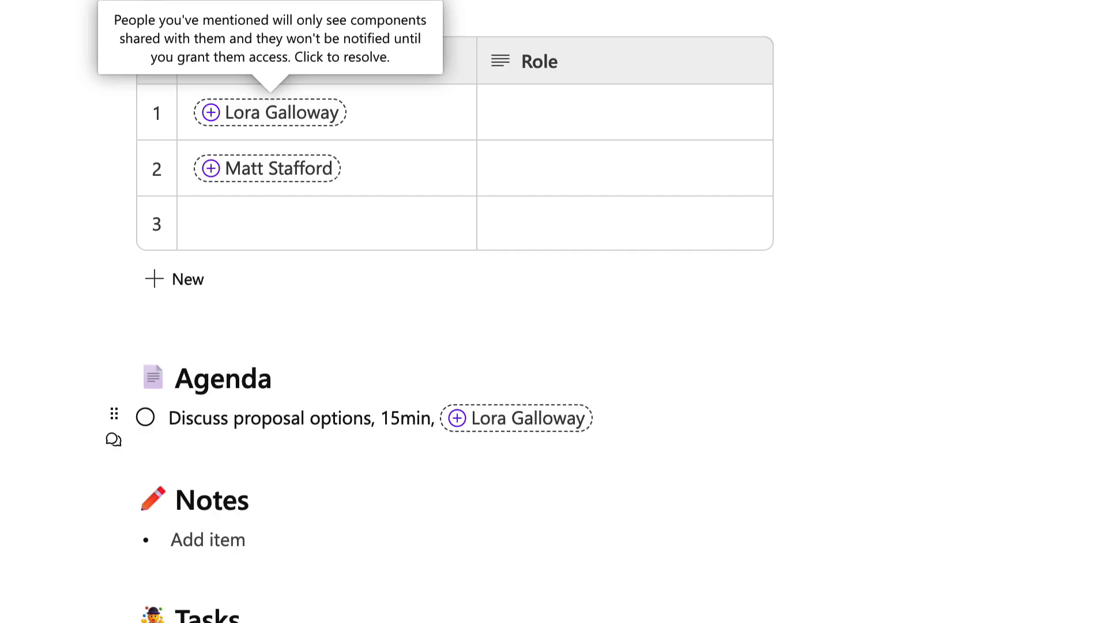
left_click(455, 425)
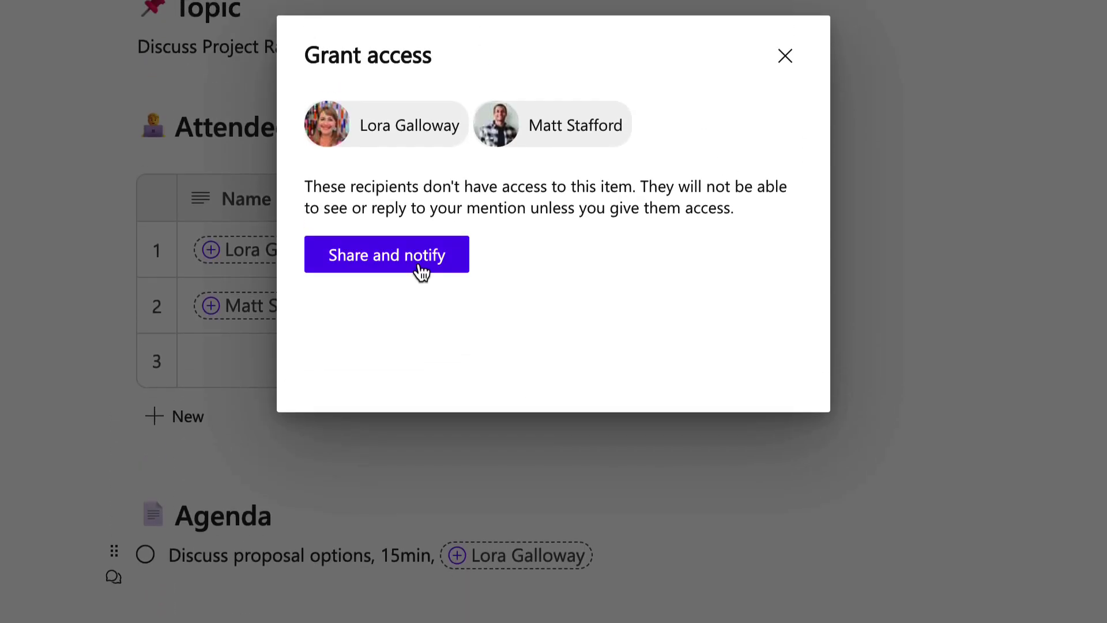
Notify the mentioned people, then add a Preparation bullet 'Please read' linking the Project Radia - Proposal file.
left_click(417, 136)
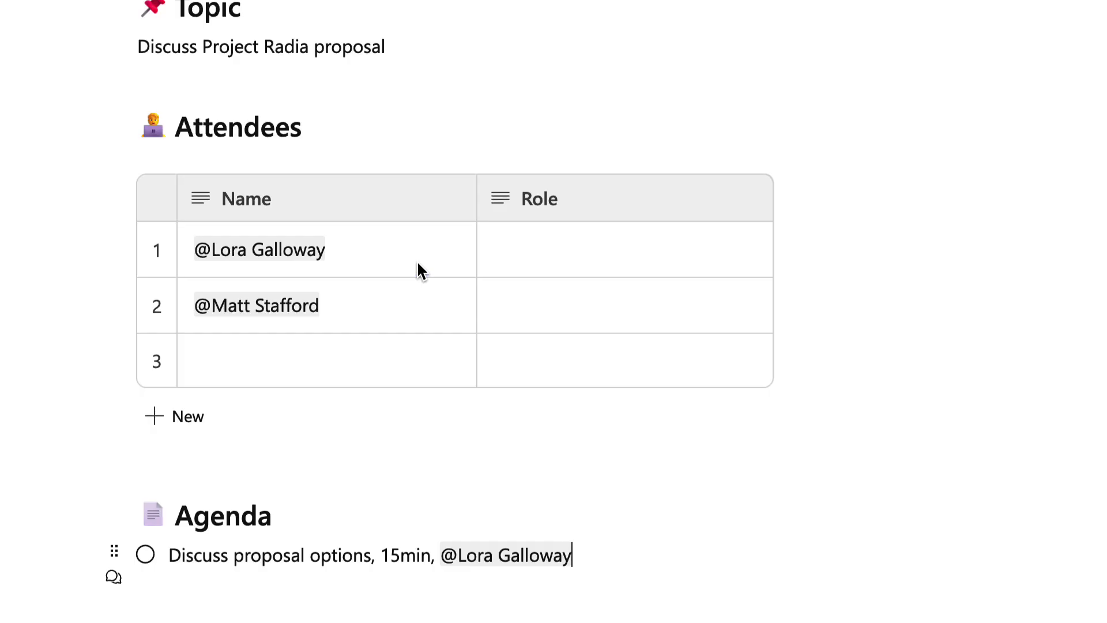
key("Down")
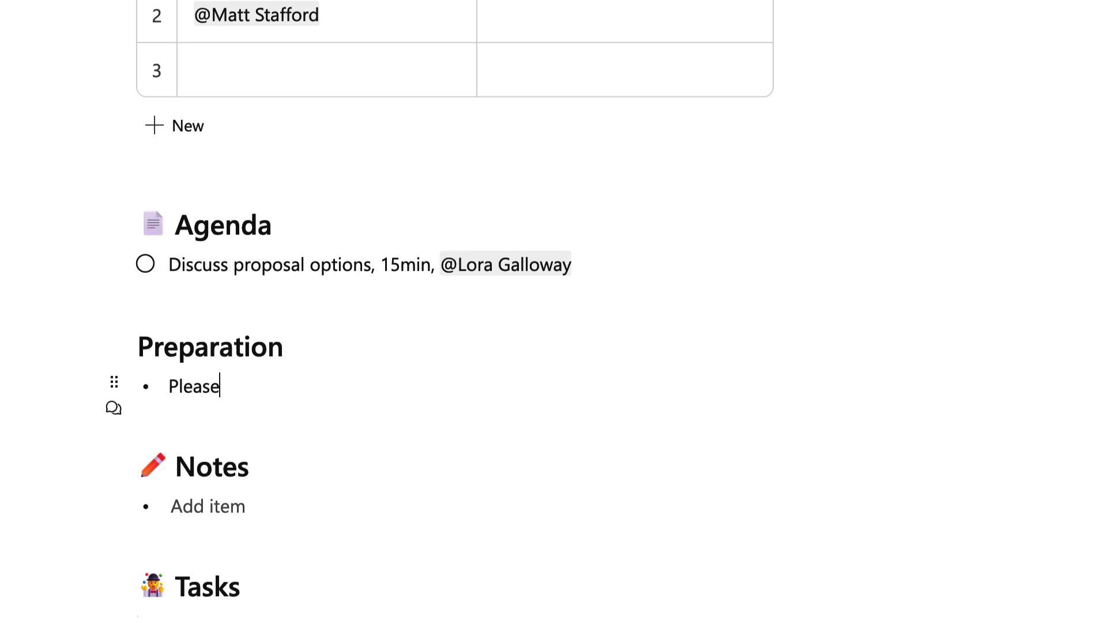
type("Please read @")
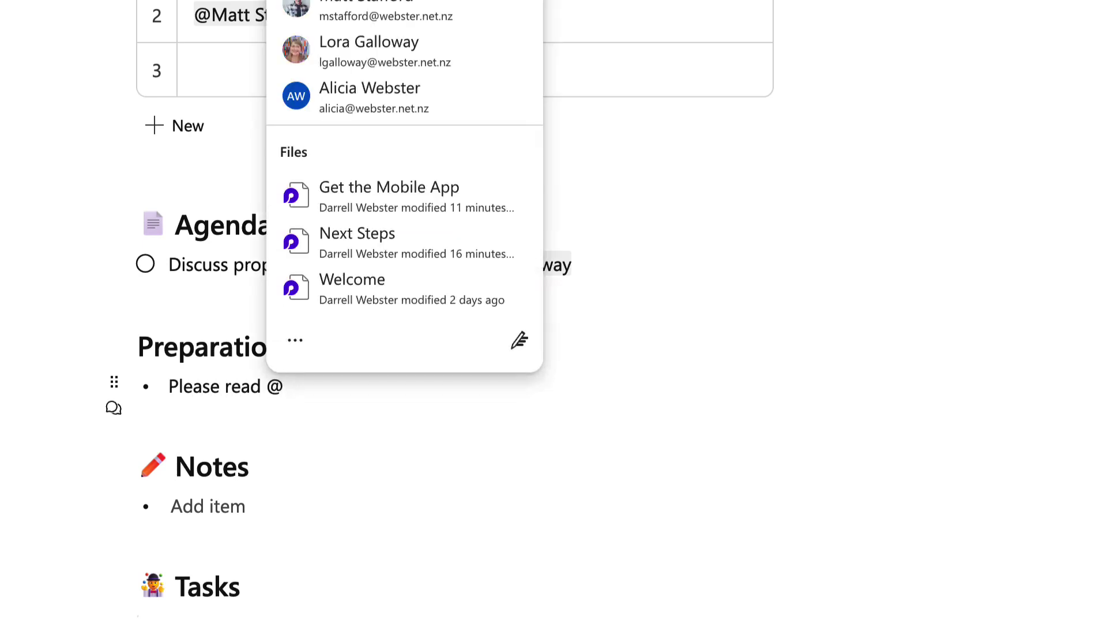
type("project")
key("Return")
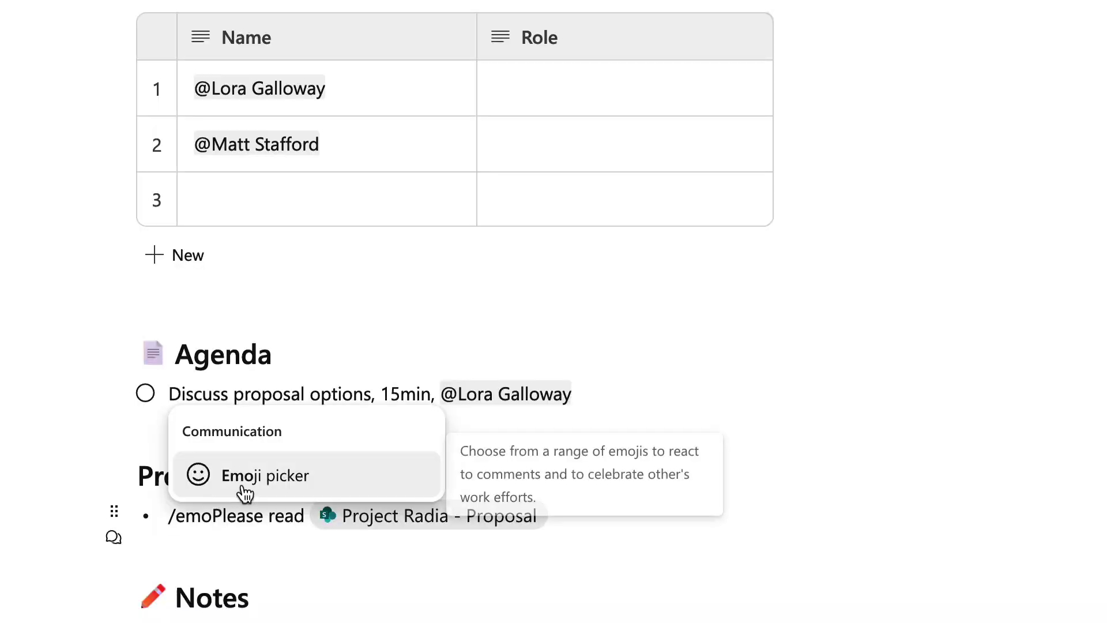
Prefix the Preparation bullet with a 👉 emoji and give 'Please read' a red background.
left_click(245, 490)
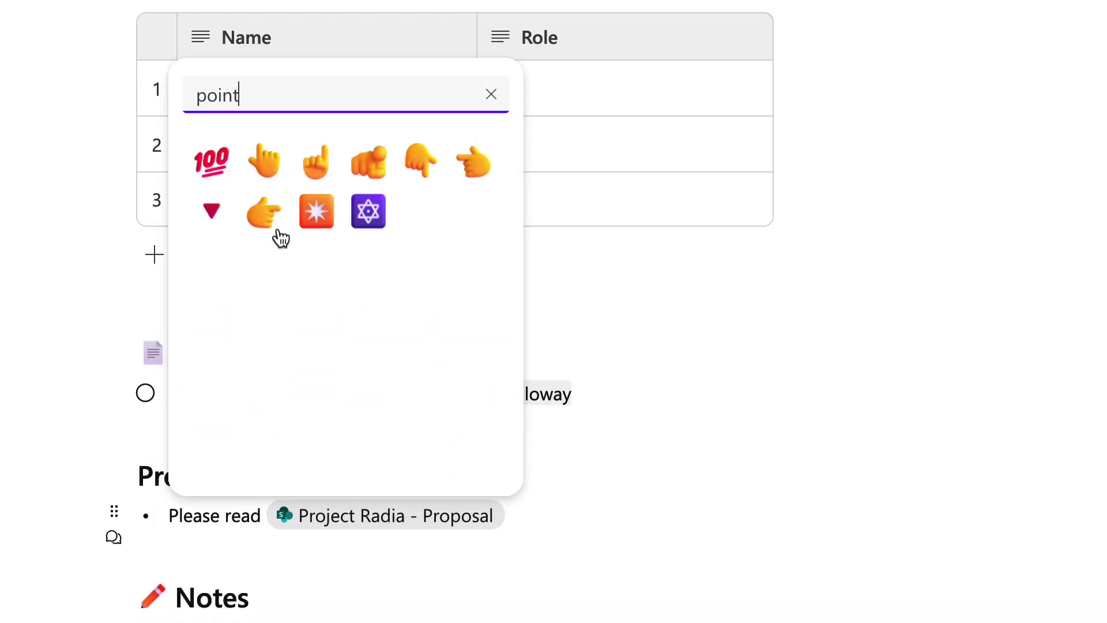
left_click(264, 211)
left_click_drag(290, 517, 211, 521)
left_click(501, 472)
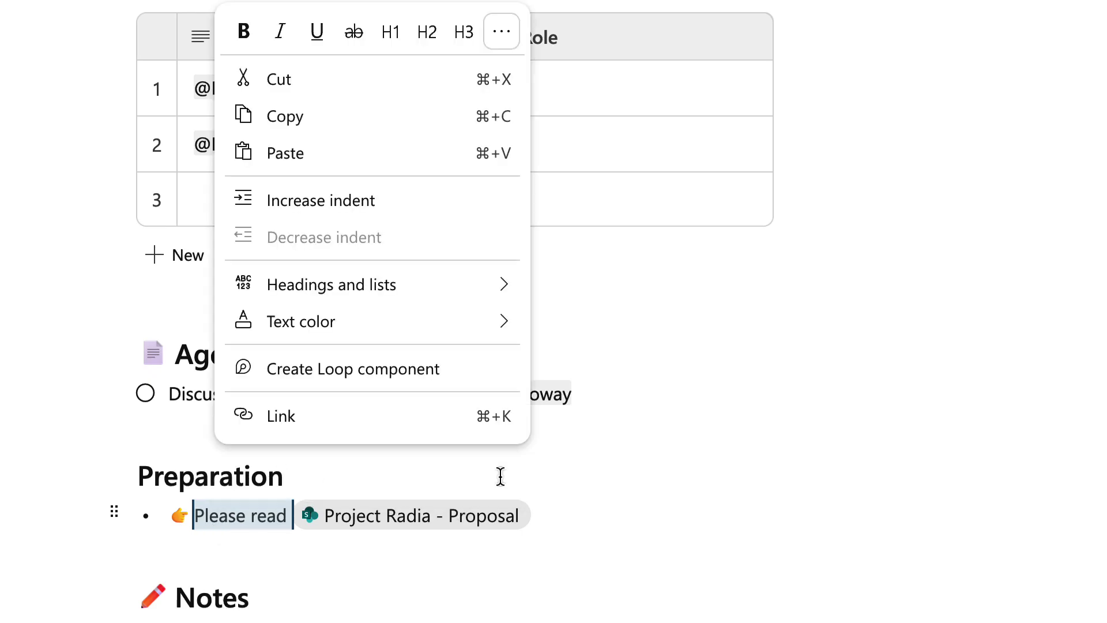
mouse_move(425, 339)
left_click(630, 548)
left_click(593, 519)
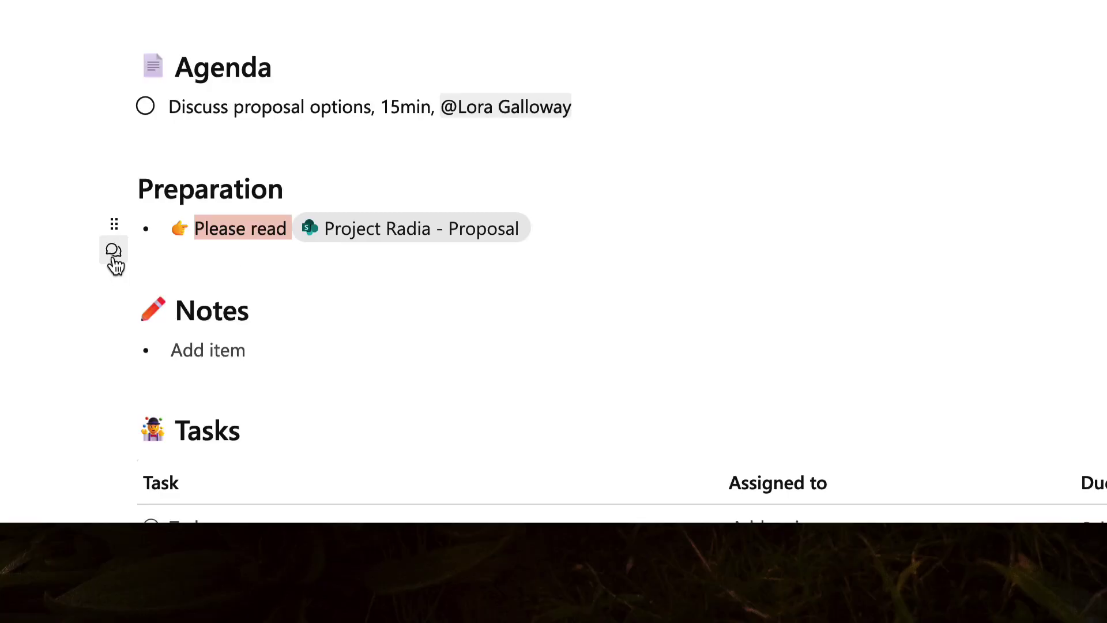
Comment on the bullet, mentioning a teammate: 'will have the latest changes ready by the meeting?'.
mouse_move(115, 263)
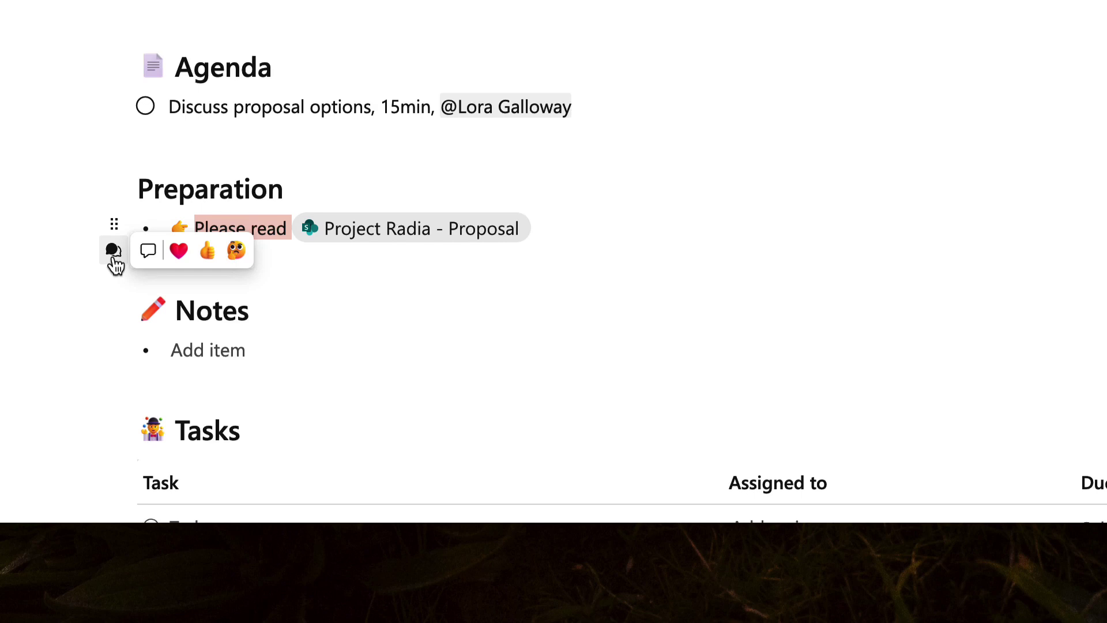
left_click(148, 253)
type("@lora")
key("Return")
type(", will have the latest changes ready by the meeting?")
key("Return")
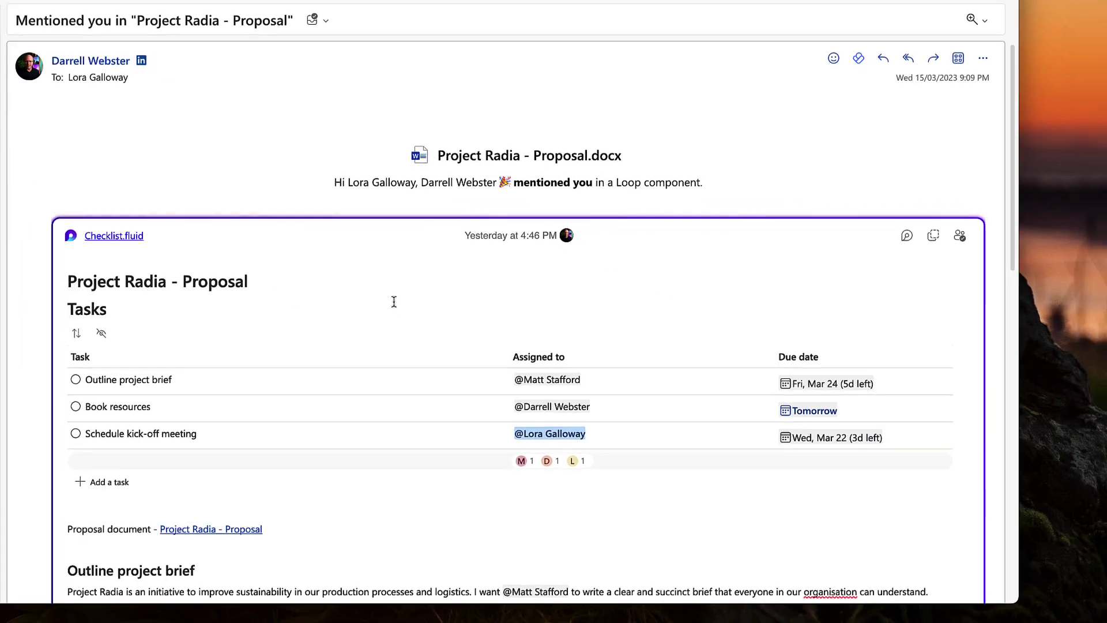
Scroll through the mention email's embedded Project Radia - Proposal task list.
scroll(585, 413, "down", 2)
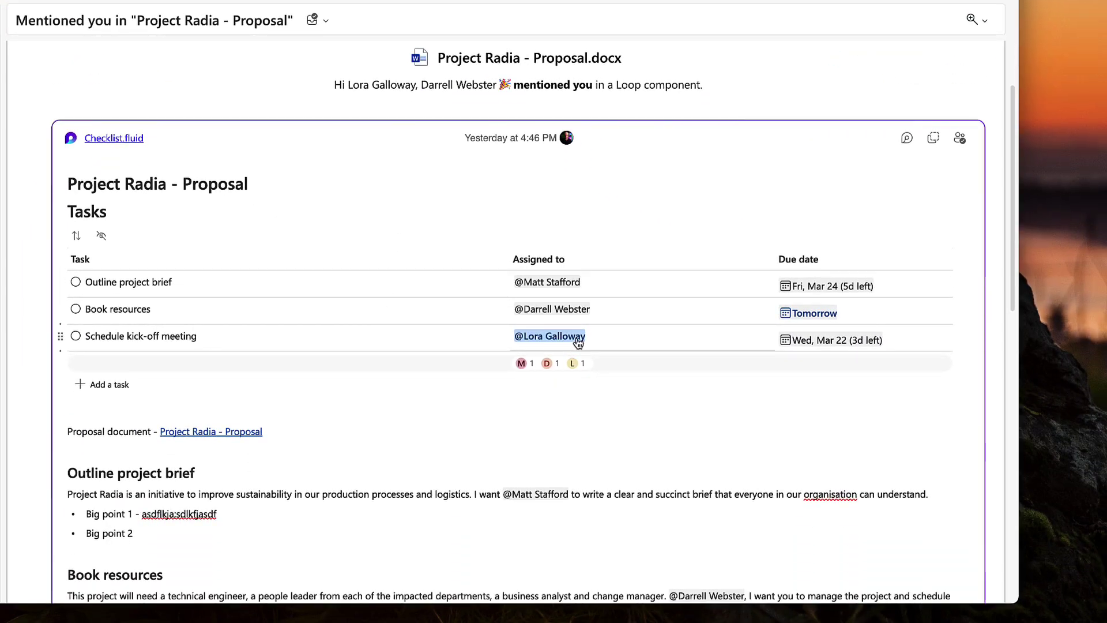
scroll(364, 420, "down", 3)
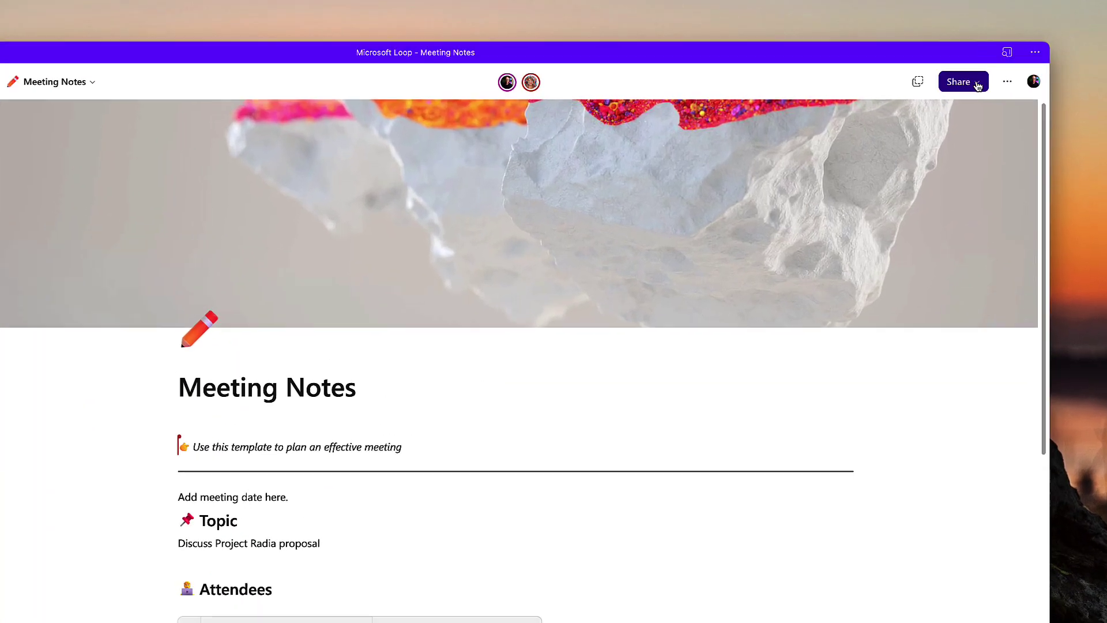
Copy the Meeting Notes page's link as an embeddable Loop component.
left_click(1002, 70)
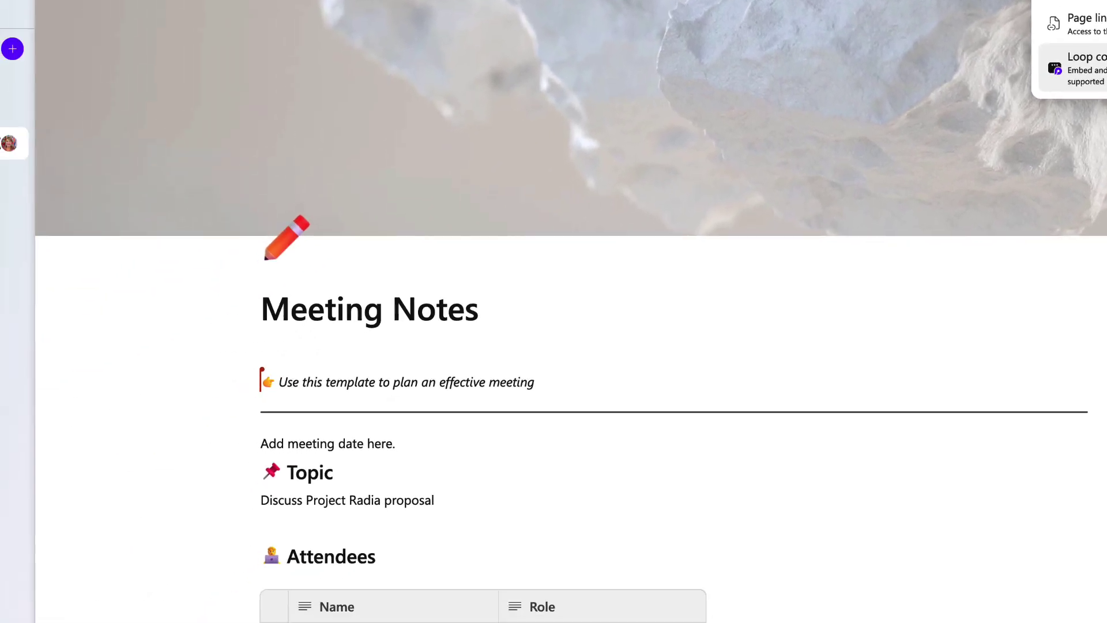
left_click(828, 328)
left_click(729, 345)
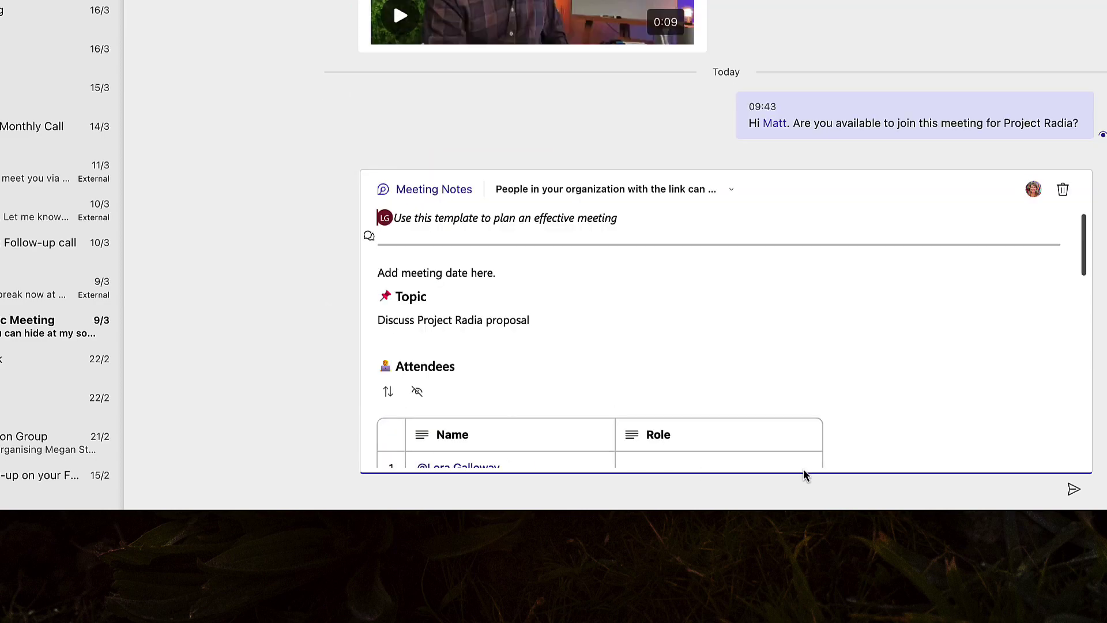
Send the Meeting Notes component in the Teams chat, then reopen that chat from Loop's shared locations.
left_click(1077, 491)
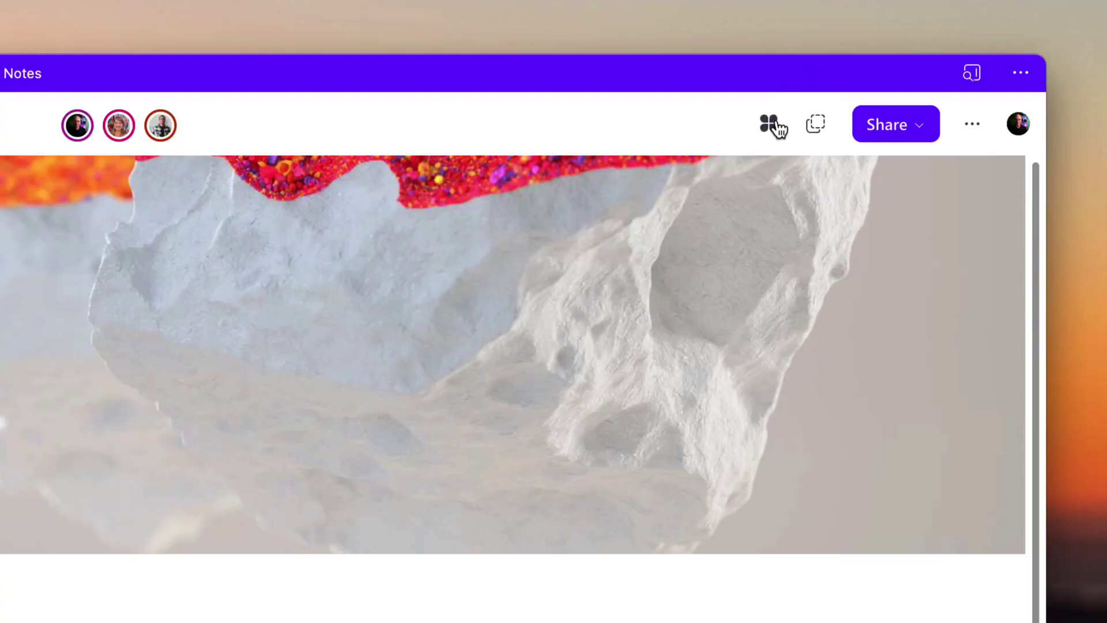
left_click(773, 126)
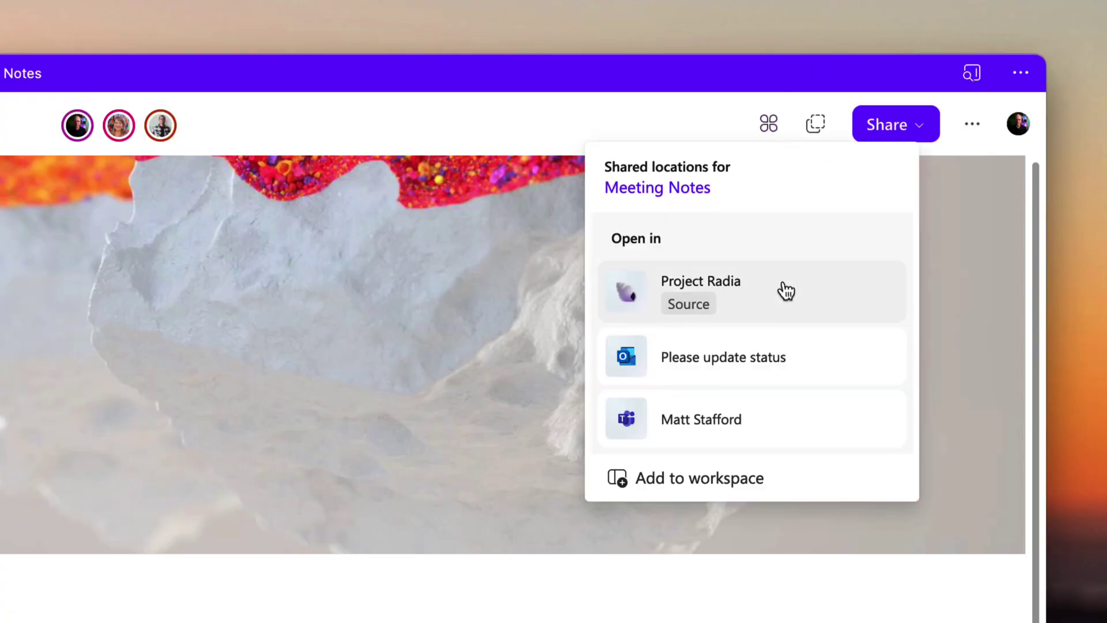
left_click(796, 445)
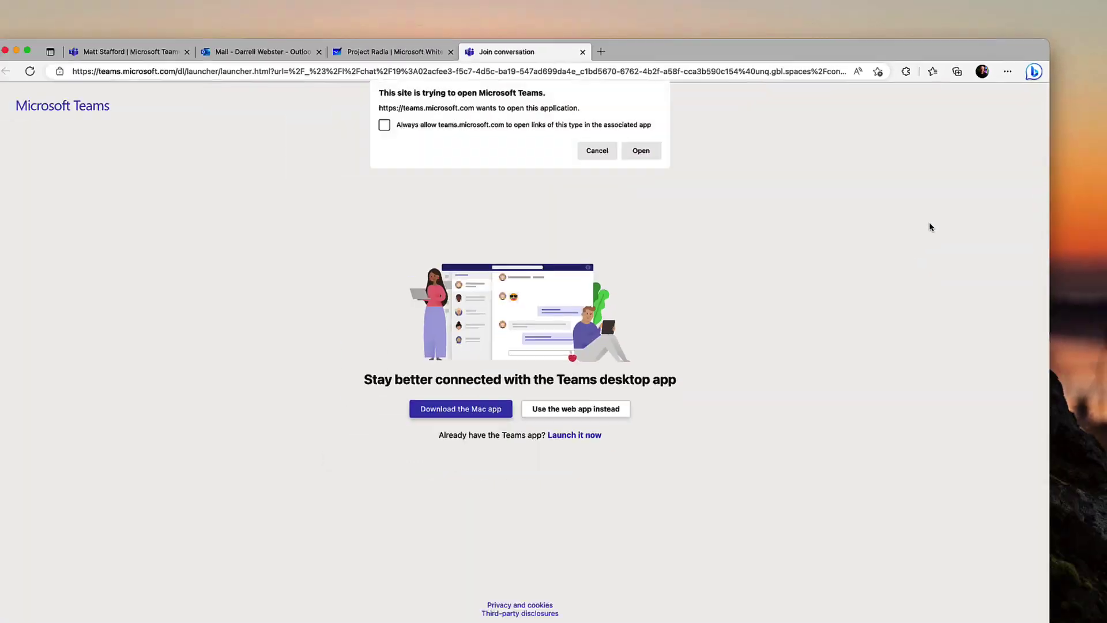